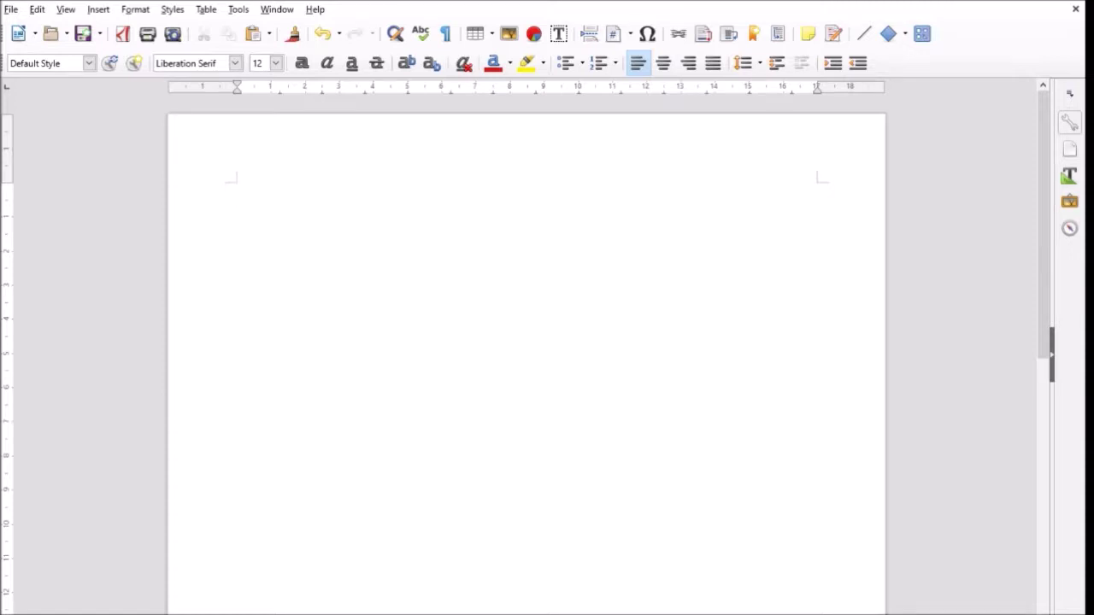
Enter '**Item #:** SCP-BIRD' on the first line and start a new paragraph below it.
type("ab")
type("Item #:** ")
type("SCP-B")
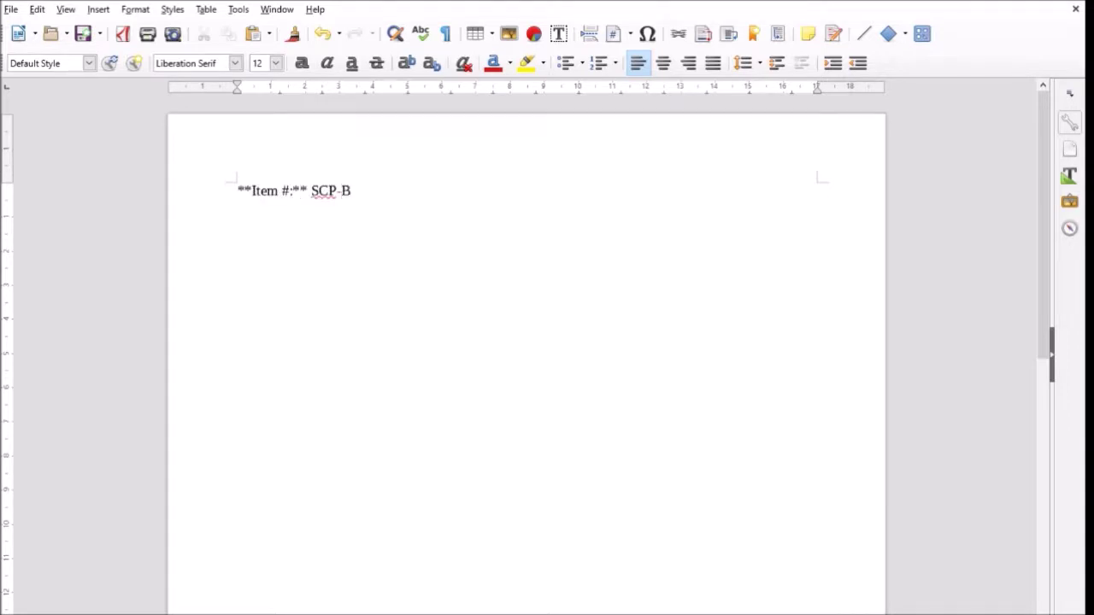
type("IRD")
key("Return")
Write '**Object Class:** Trilizard' on the second line.
type("**Objec")
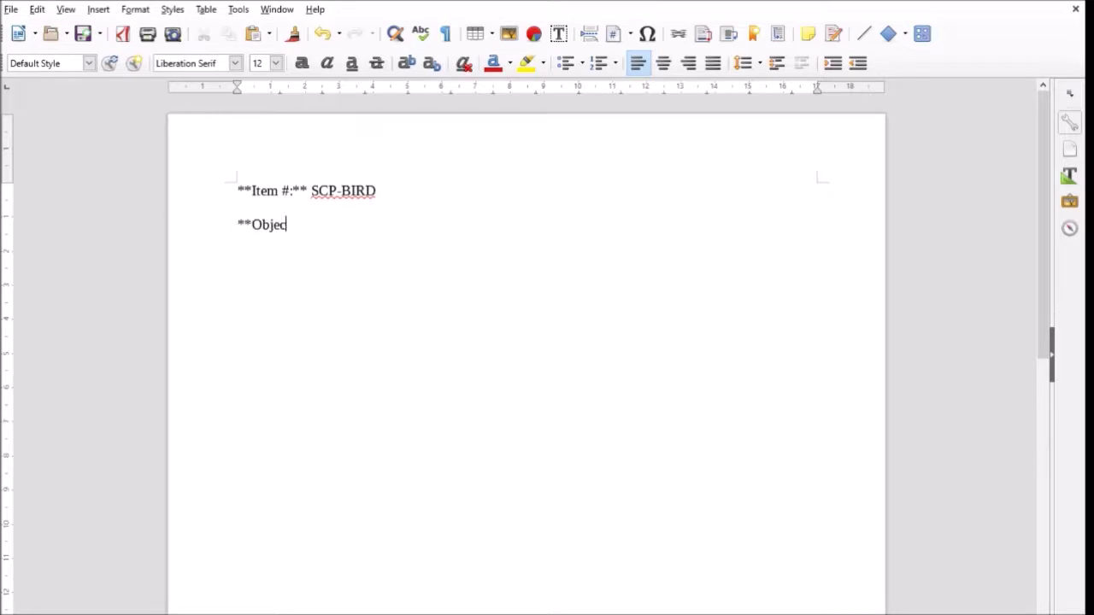
type("t Class:**")
type("Trilizard")
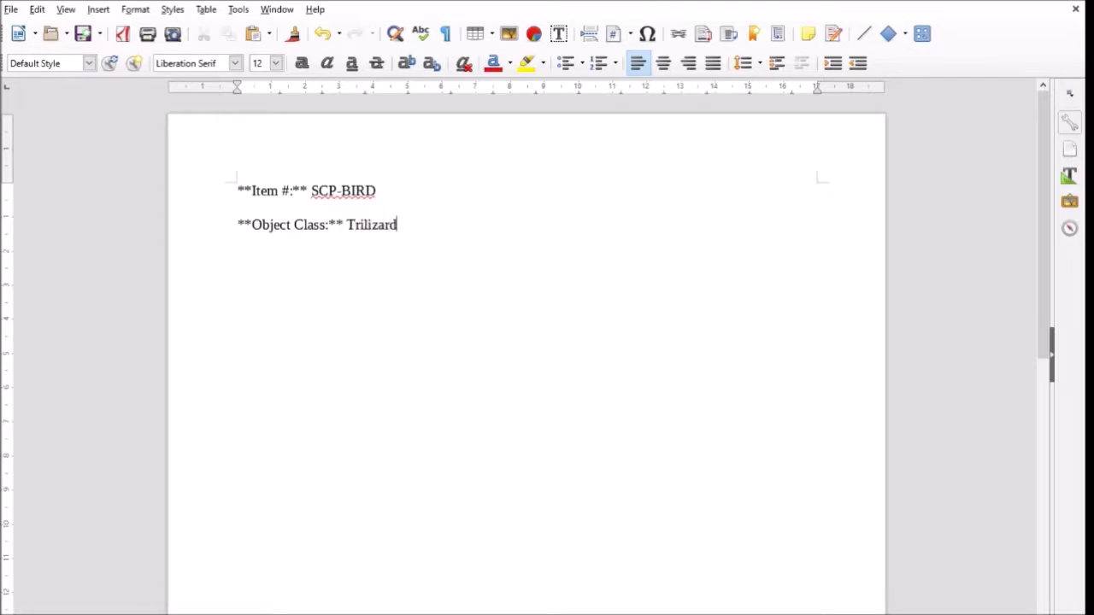
Replace Trilizard with trial class names Dark Keter, Ygdrassil, Hohenheim and Mozart.
key("BackSpace")
key("BackSpace")
key("BackSpace")
key("BackSpace")
key("BackSpace")
key("BackSpace")
key("BackSpace")
key("BackSpace")
key("BackSpace")
type("Dark Keter")
key("BackSpace")
key("BackSpace")
key("BackSpace")
key("BackSpace")
key("BackSpace")
key("BackSpace")
key("BackSpace")
key("BackSpace")
key("BackSpace")
key("BackSpace")
type("Ygdrassi")
type("l")
key("BackSpace")
key("BackSpace")
key("BackSpace")
key("BackSpace")
key("BackSpace")
key("BackSpace")
key("BackSpace")
key("BackSpace")
key("BackSpace")
type("Hohenheim")
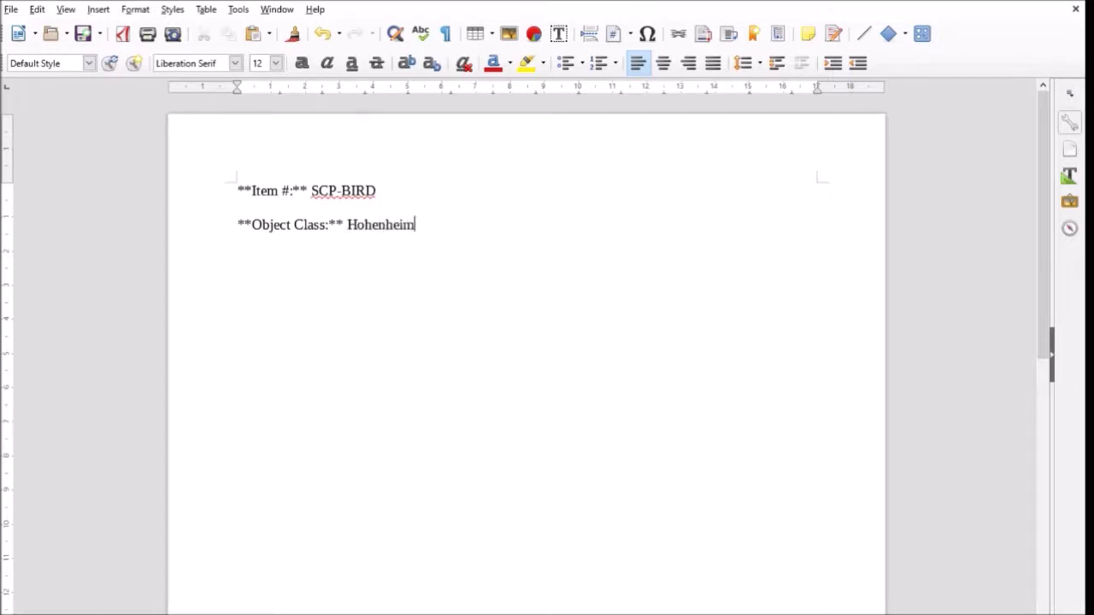
key("BackSpace")
key("BackSpace")
key("BackSpace")
key("BackSpace")
key("BackSpace")
key("BackSpace")
key("BackSpace")
key("BackSpace")
Try Banana and Benjamin Franklin, then settle on Euclid and start a new paragraph.
key("BackSpace")
type("Mozart")
key("BackSpace")
key("BackSpace")
key("BackSpace")
key("BackSpace")
key("BackSpace")
key("BackSpace")
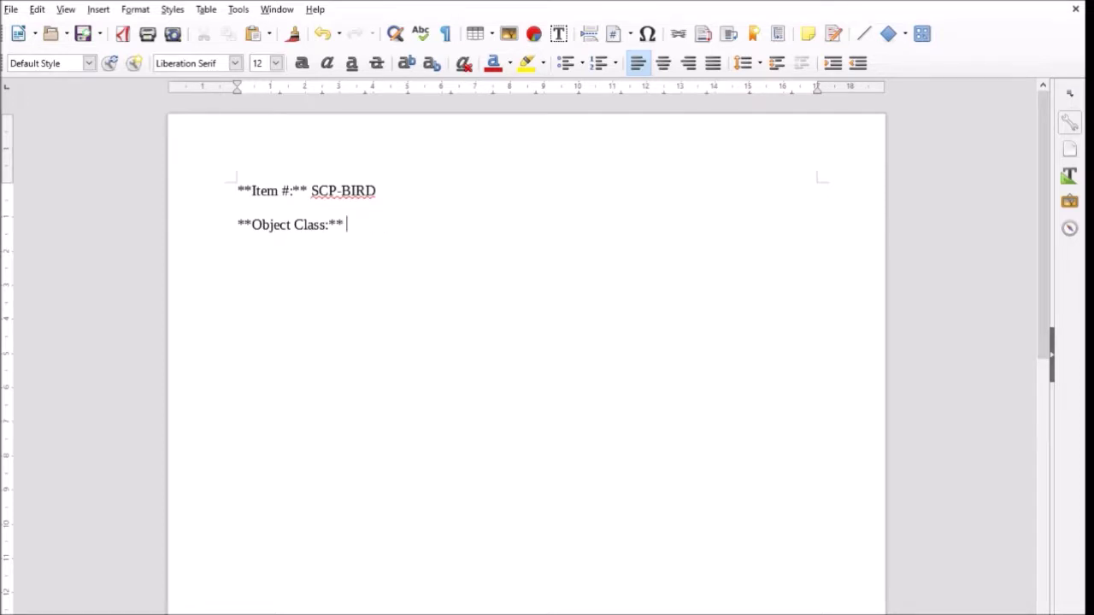
type("BENJAMIN FRANKLIN")
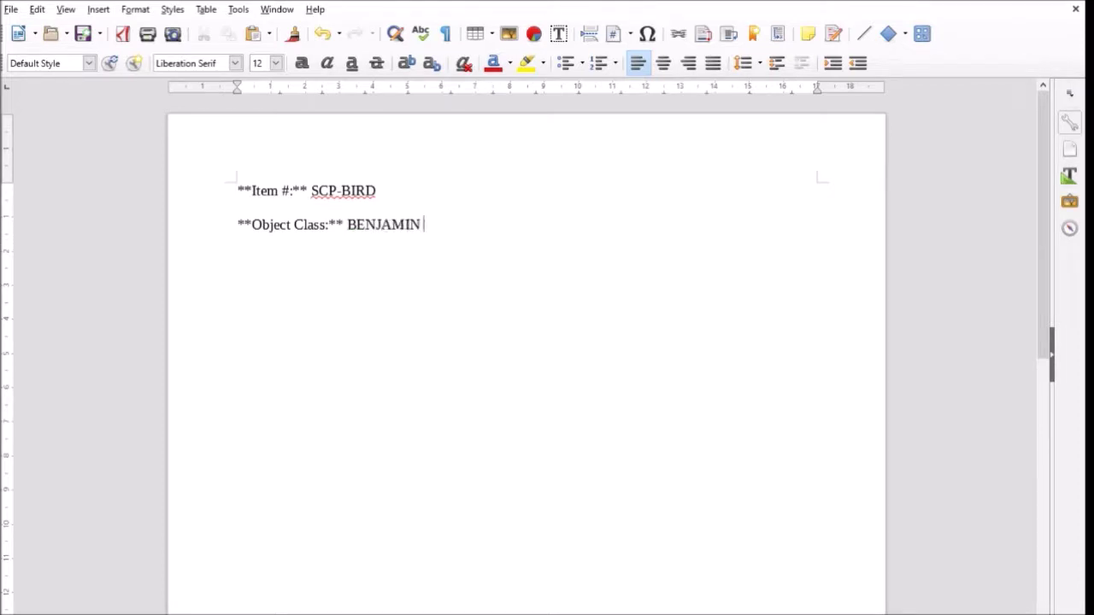
key("BackSpace")
key("BackSpace")
key("BackSpace")
key("BackSpace")
key("BackSpace")
key("BackSpace")
key("BackSpace")
key("BackSpace")
key("BackSpace")
key("BackSpace")
key("BackSpace")
key("BackSpace")
key("BackSpace")
key("BackSpace")
key("BackSpace")
key("BackSpace")
key("BackSpace")
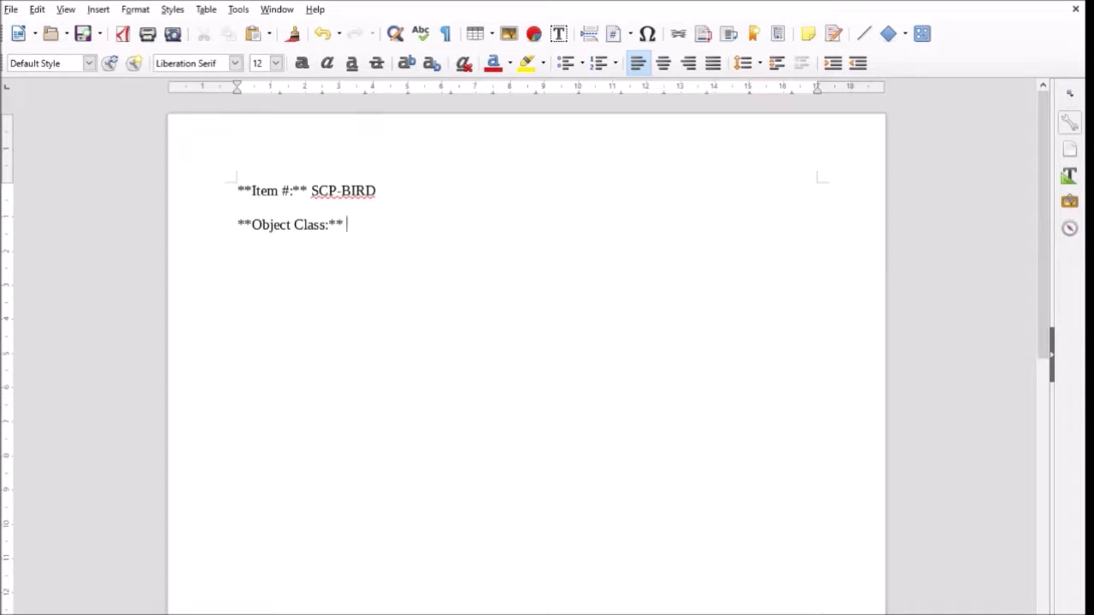
type("Euclid")
key("Return")
key("Return")
Start a bulleted list whose first item is 'Crystal chicken'.
type("* Crystal bird")
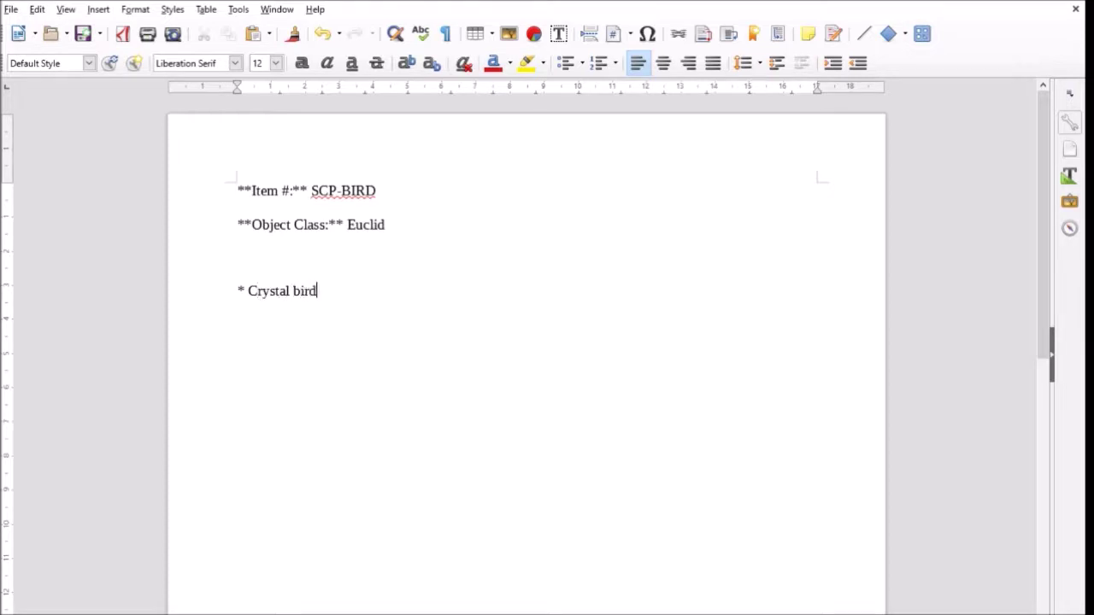
key("Return")
key("BackSpace")
key("BackSpace")
key("BackSpace")
key("BackSpace")
key("BackSpace")
key("BackSpace")
key("BackSpace")
key("BackSpace")
key("BackSpace")
key("BackSpace")
key("BackSpace")
key("BackSpace")
key("BackSpace")
key("BackSpace")
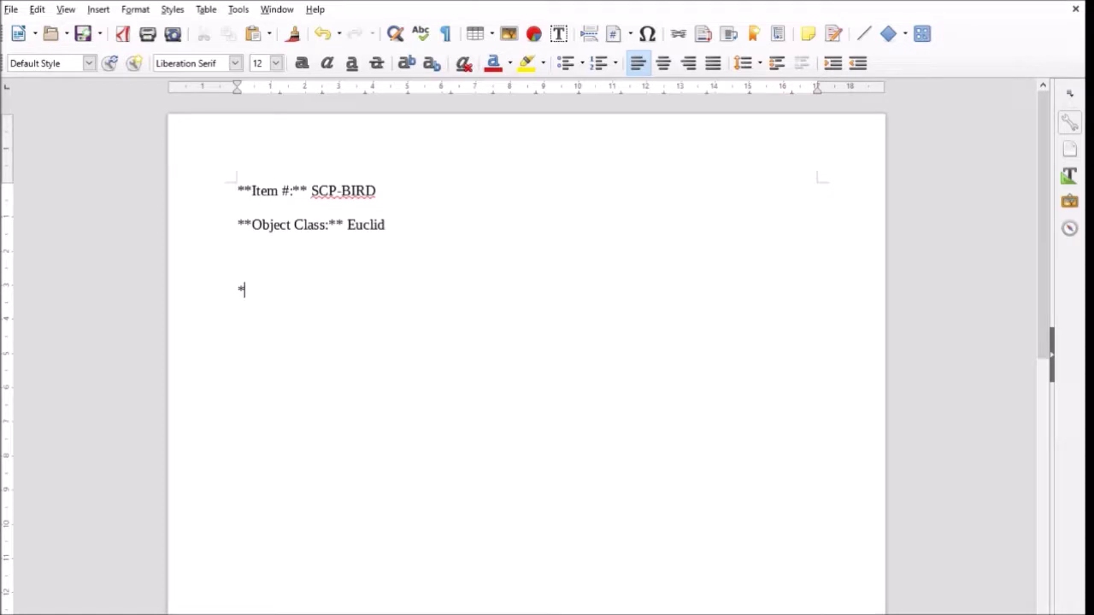
key("shift+F12")
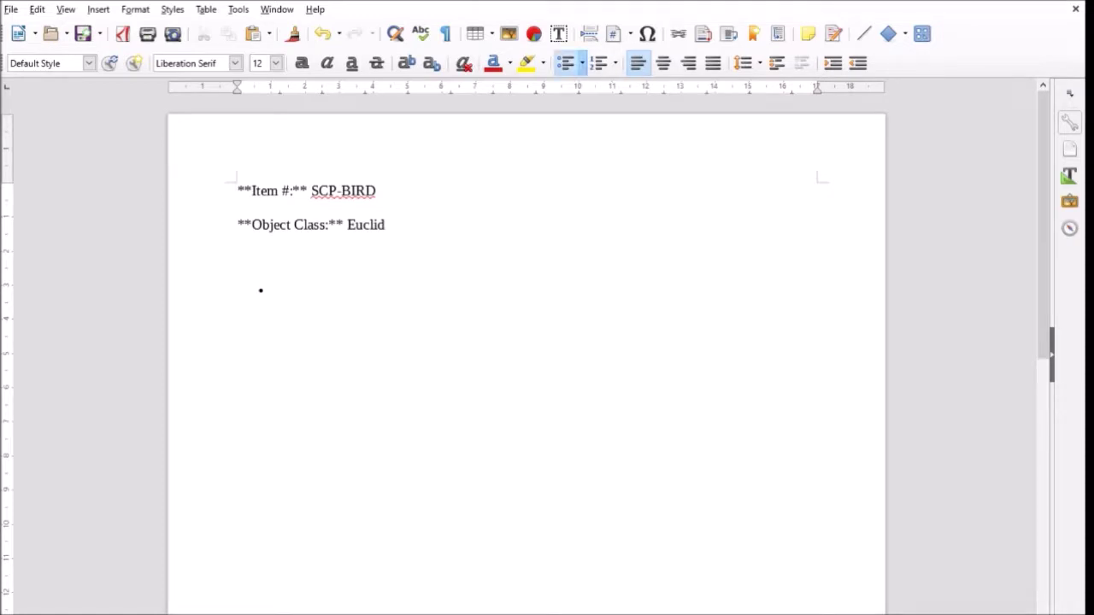
key("ctrl+f")
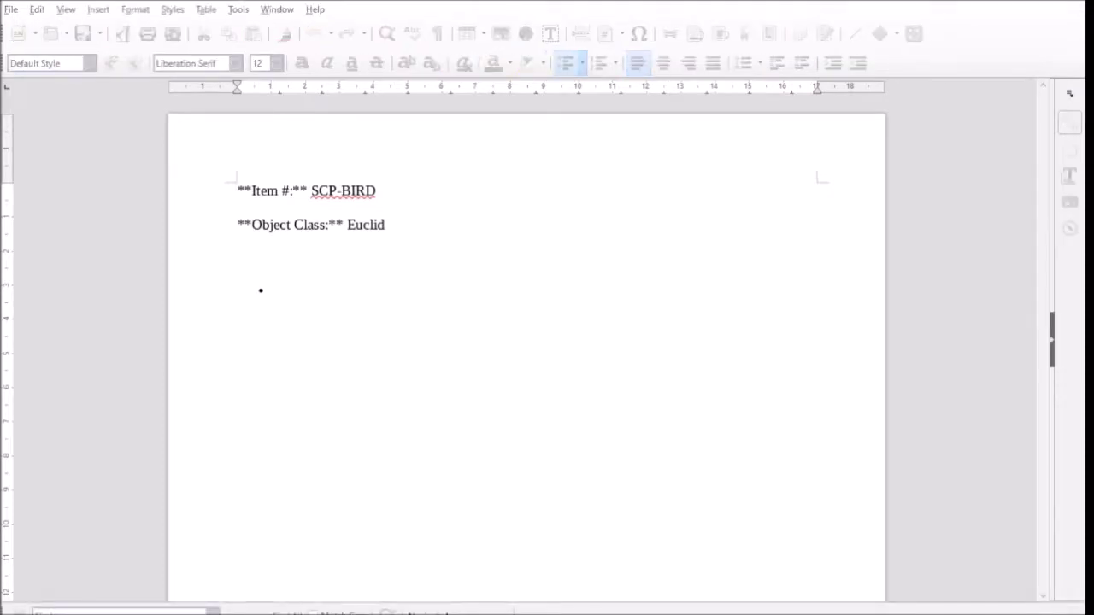
type("Crystal chik")
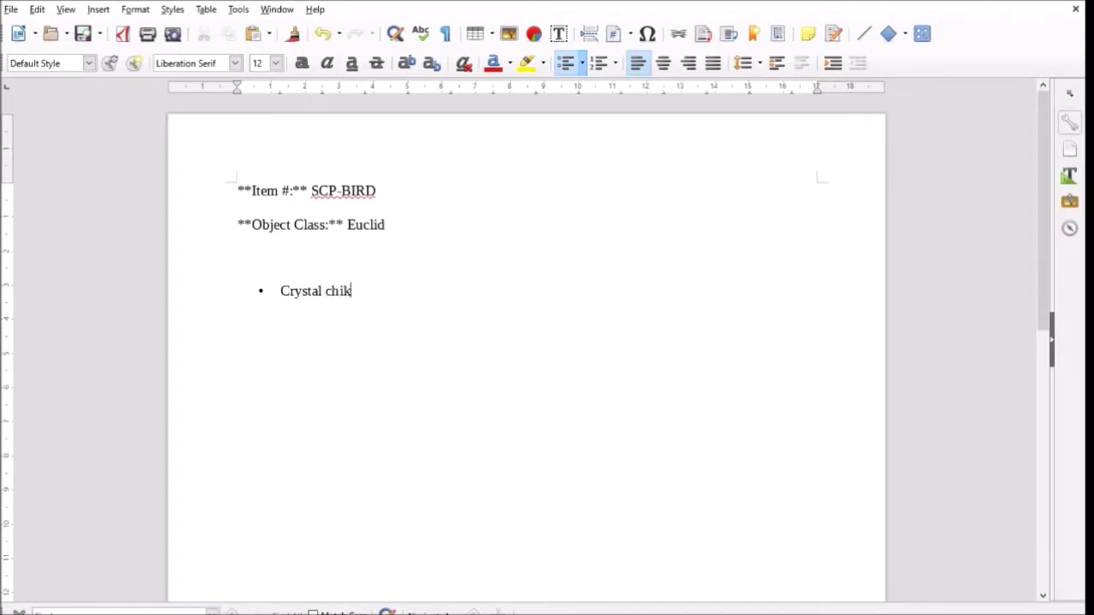
key("BackSpace")
type("cken")
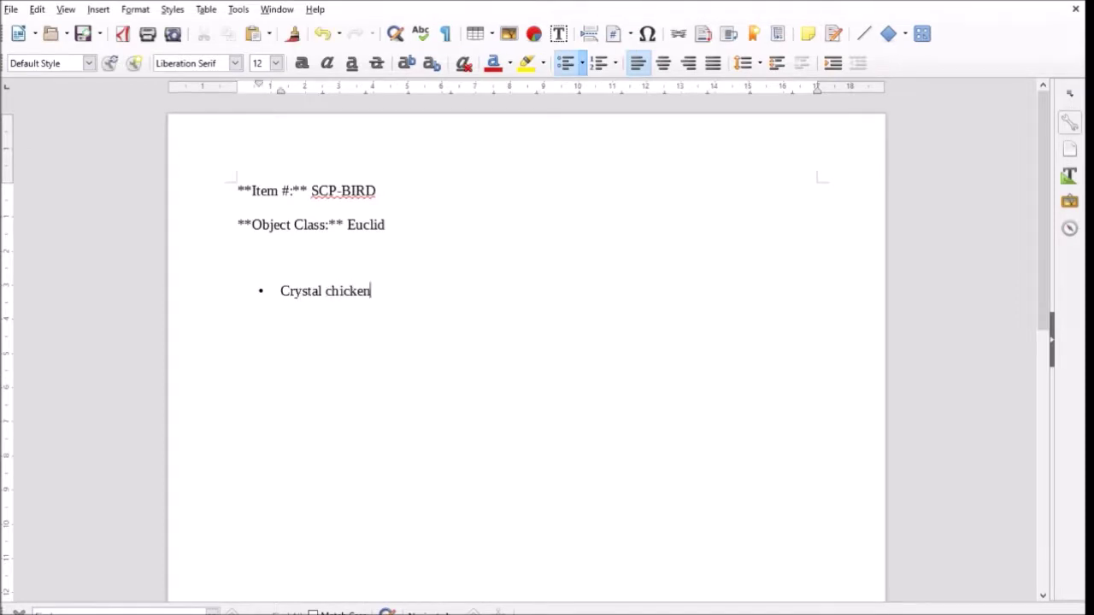
key("Return")
Add the bullet 'Turns anything its skin touches into crystal (save for certain metals)'.
type("Turns anything its skin to")
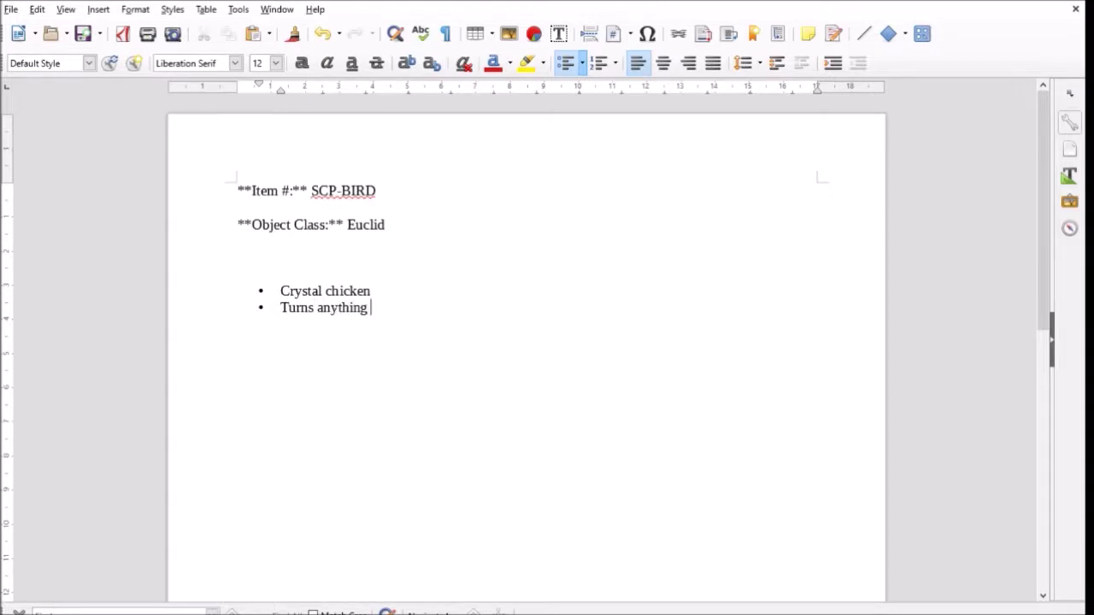
type("uc")
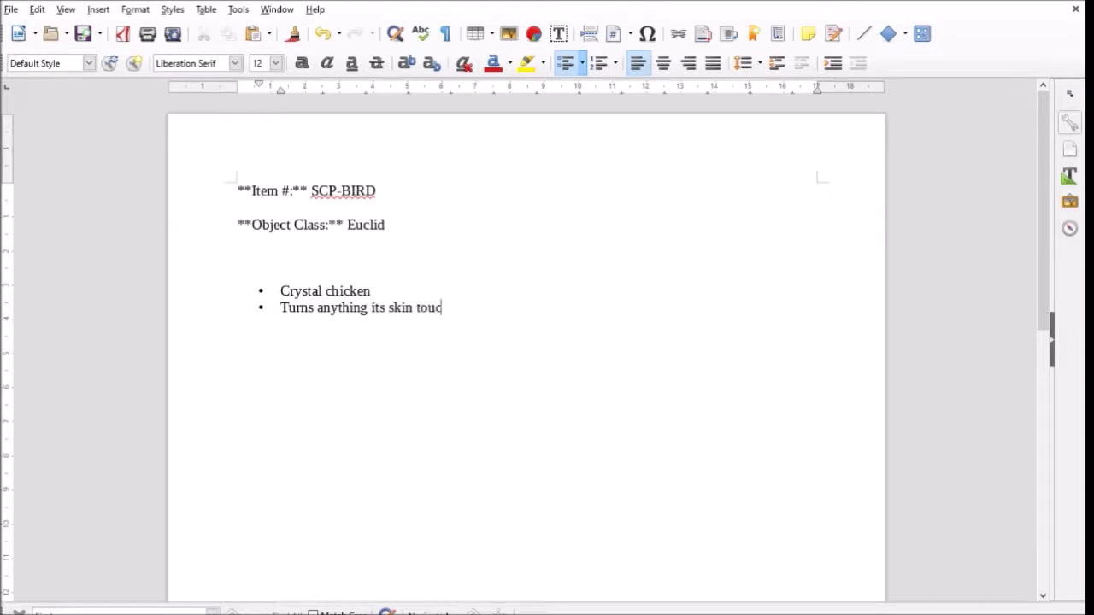
type("hes into crystal (save for metal")
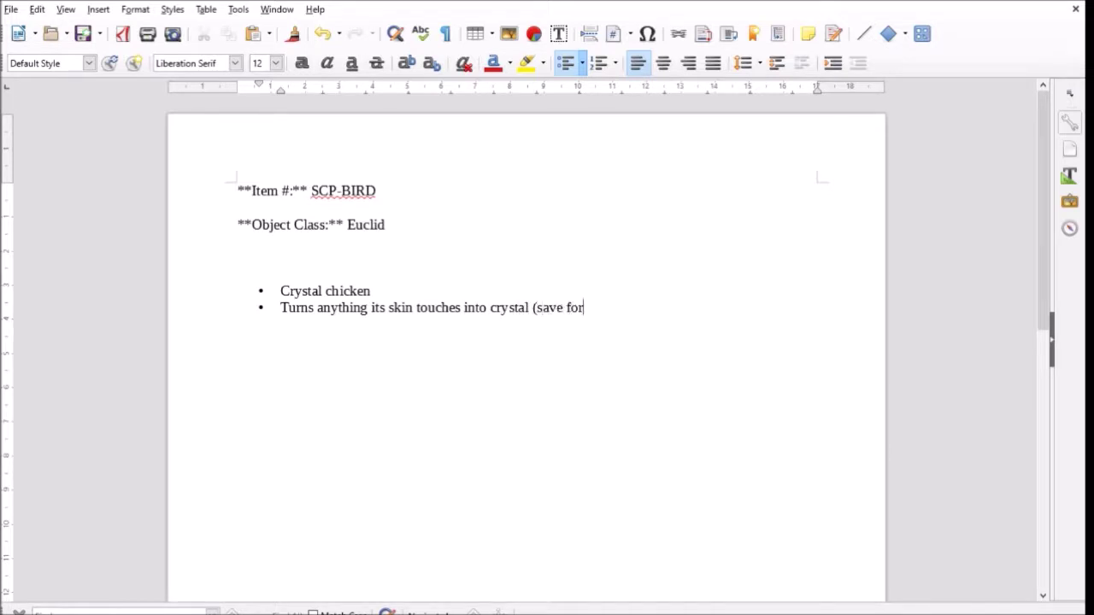
key("BackSpace")
key("BackSpace")
key("BackSpace")
key("BackSpace")
key("BackSpace")
type("certain metals)")
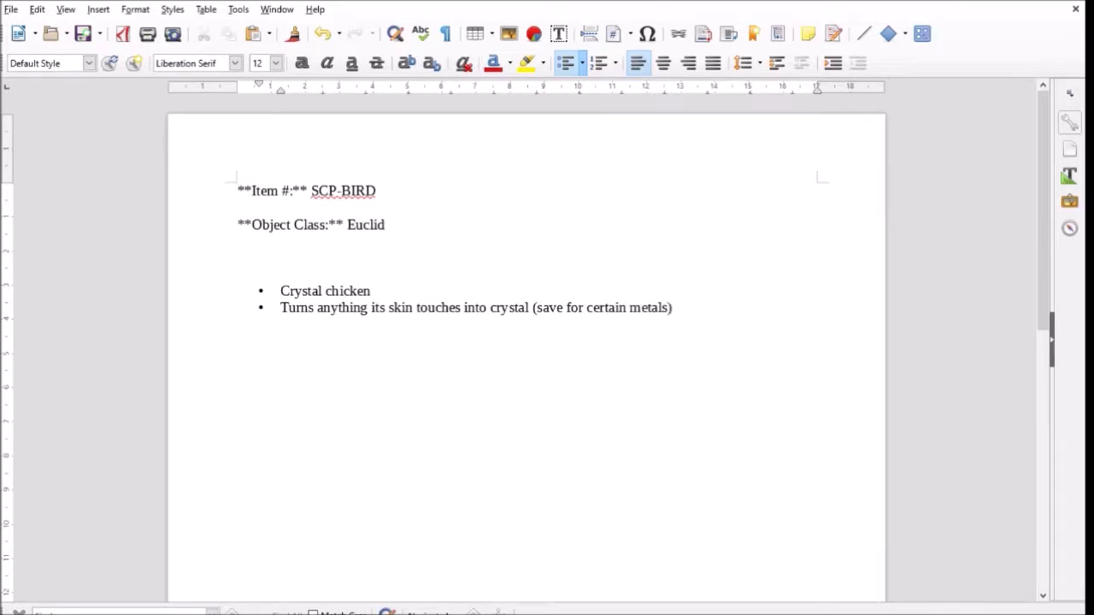
key("BackSpace")
key("ctrl+z")
type("-")
key("BackSpace")
key("BackSpace")
left_click(673, 307)
Add an empty third bullet below the crystal-transformation note.
key("Return")
left_click(673, 308)
key("Up")
key("Up")
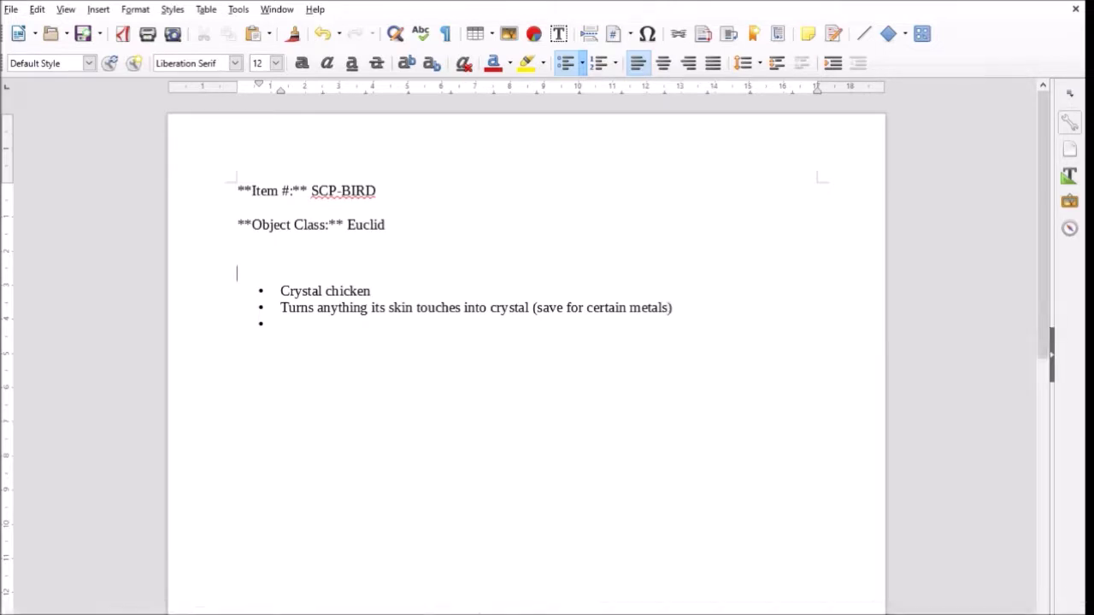
key("Down")
key("Down")
key("ctrl+f")
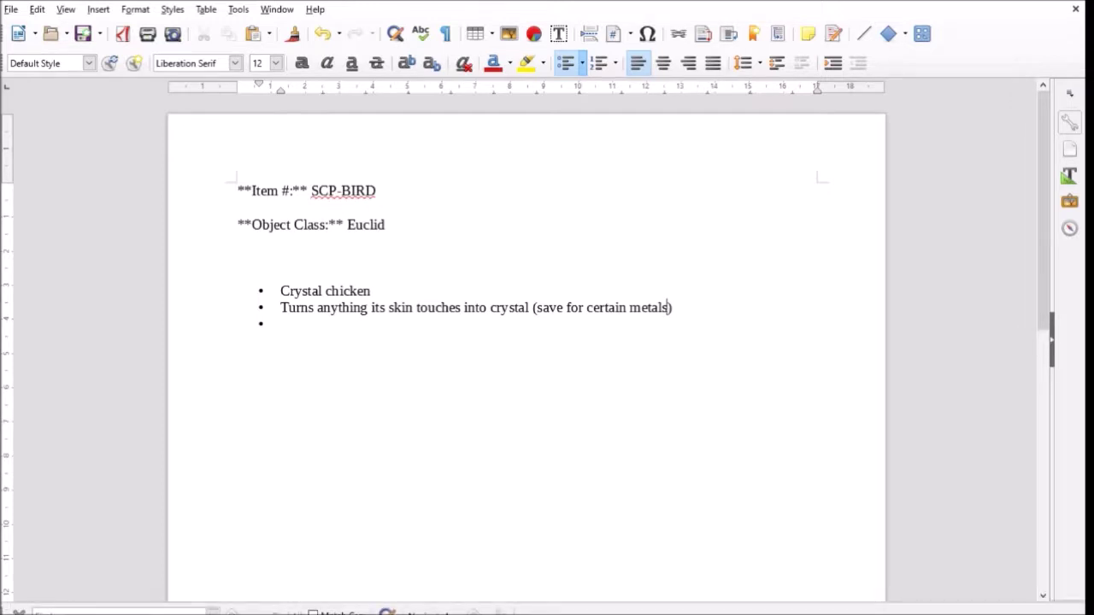
left_click(282, 324)
type("High school?")
key("Return")
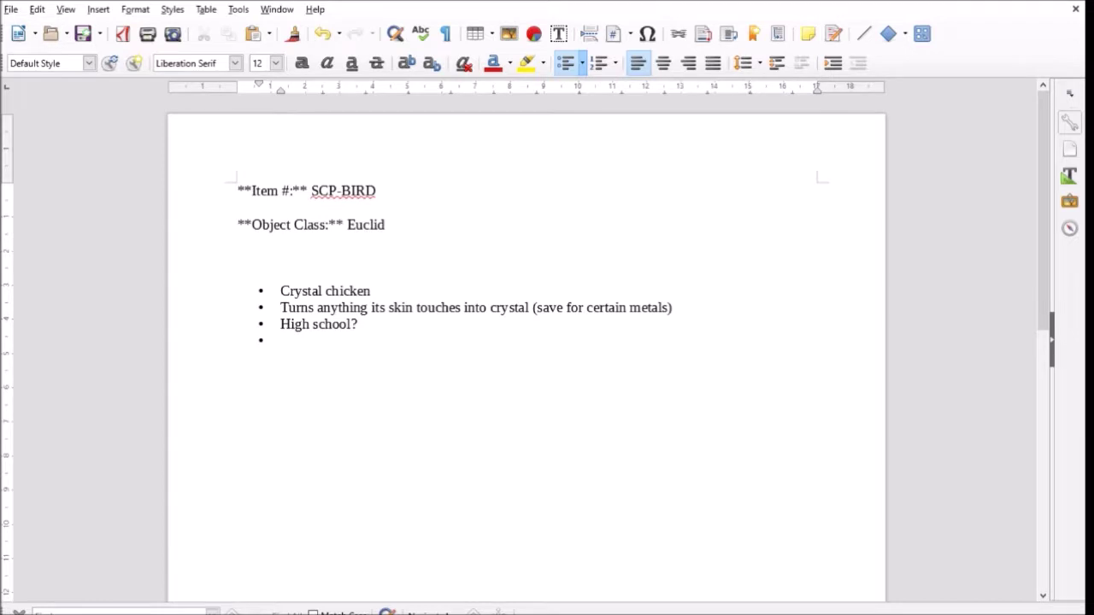
type("Chicken goes to high s")
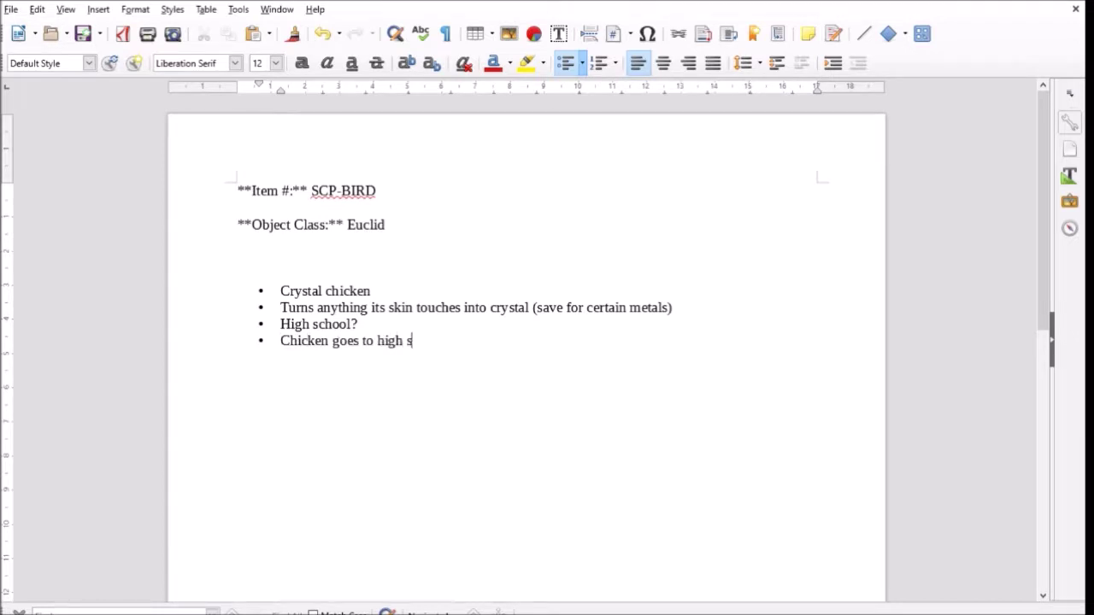
type("chool?")
key("Up")
key("Up")
key("Up")
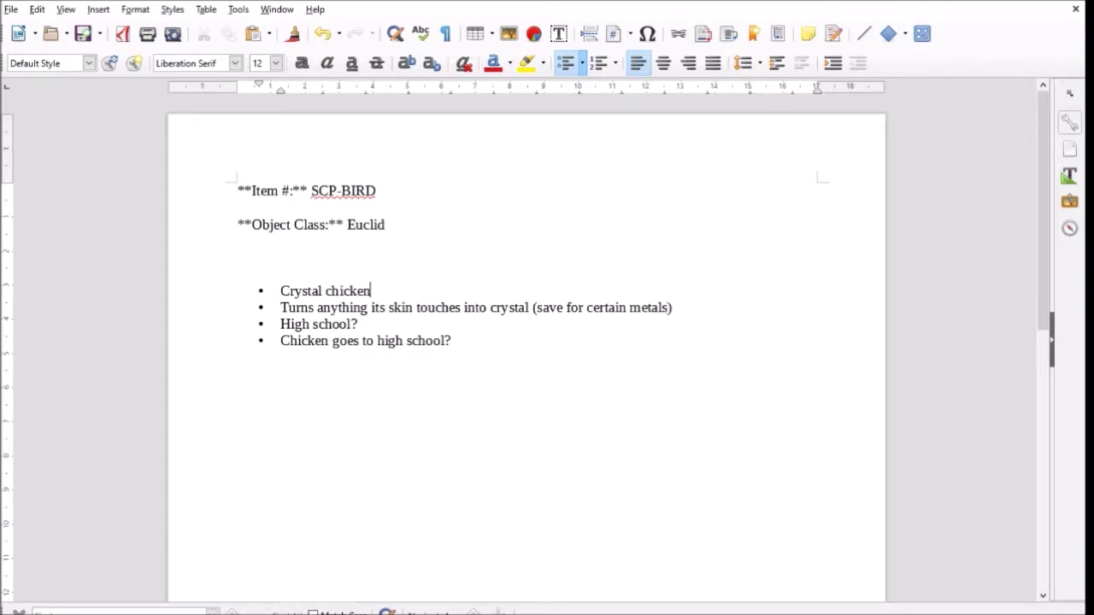
key("Up")
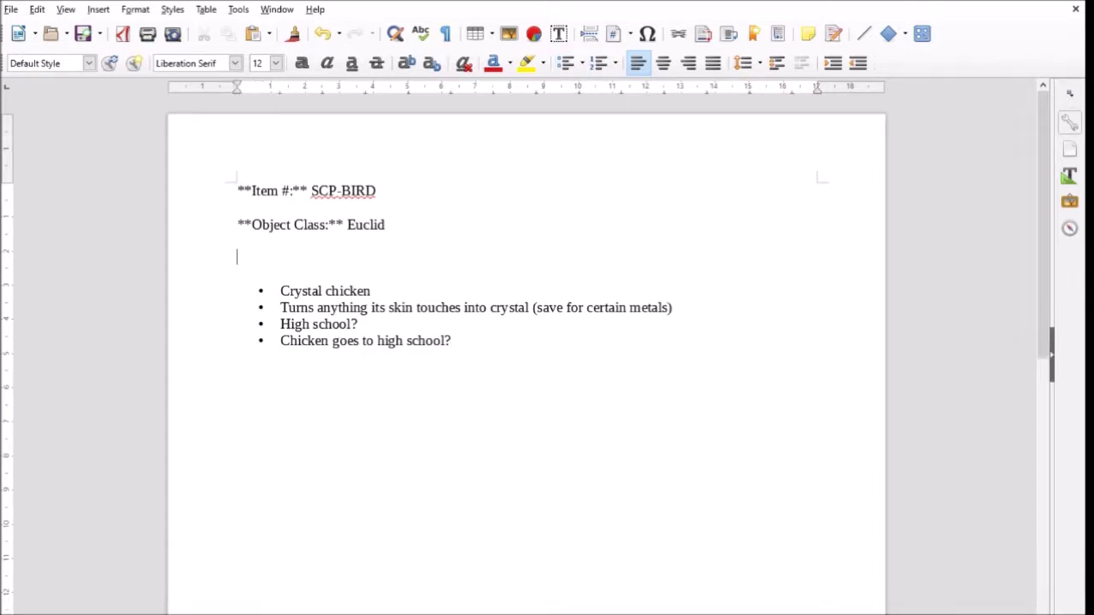
left_click(450, 340)
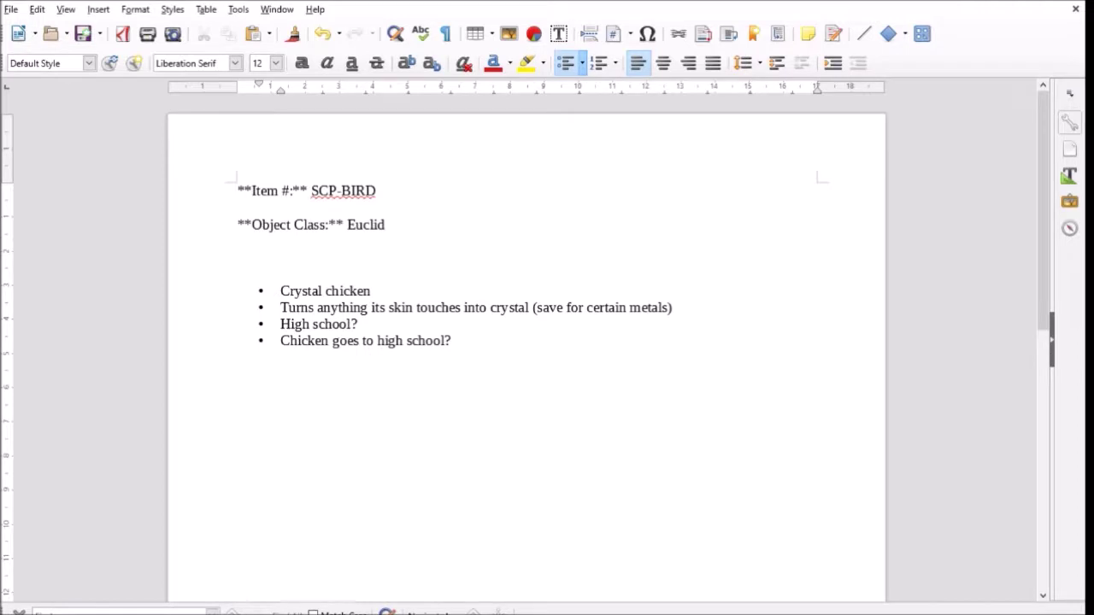
key("Up")
key("Up")
key("Up")
key("Up")
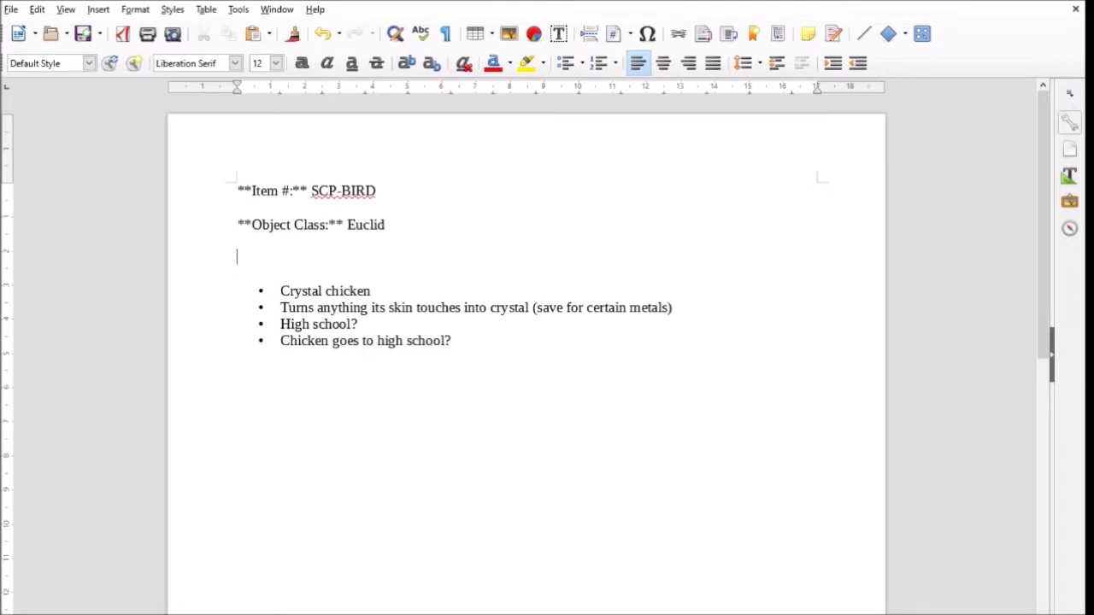
left_click(669, 307)
key("ctrl+f")
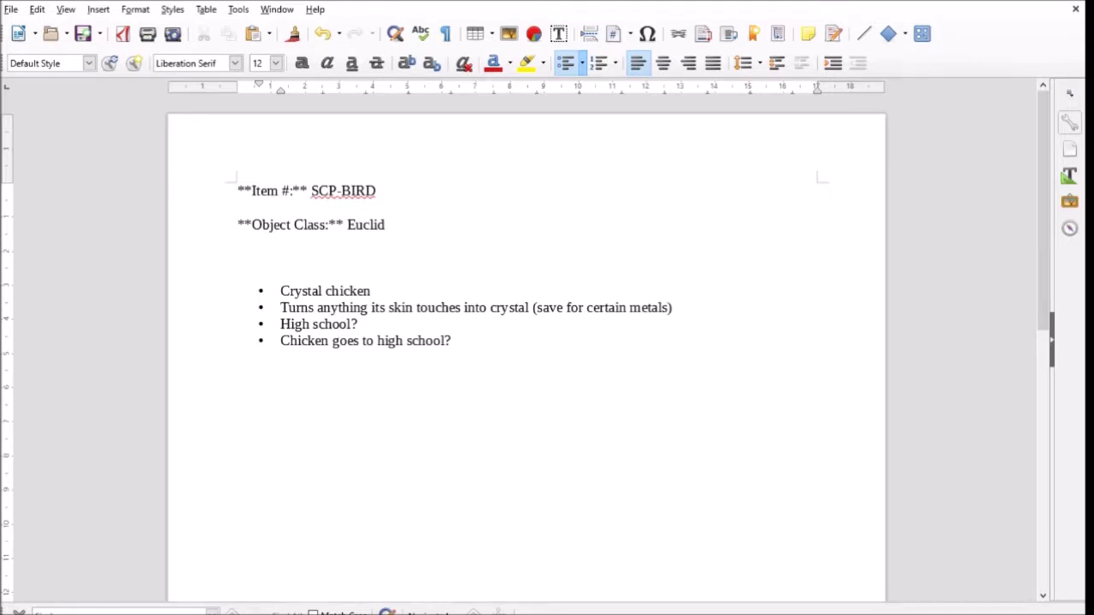
left_click(451, 340)
Delete the two 'High school' bullets and type 'Body made partially out of crystal' instead.
key("shift+Home")
key("shift+Up")
key("BackSpace")
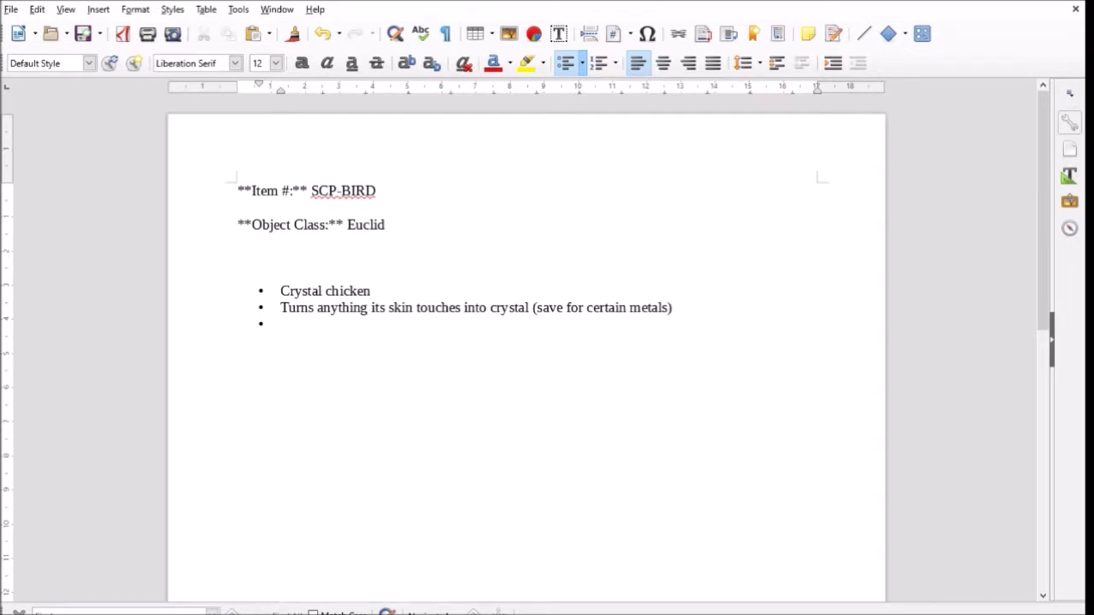
type("Body made par")
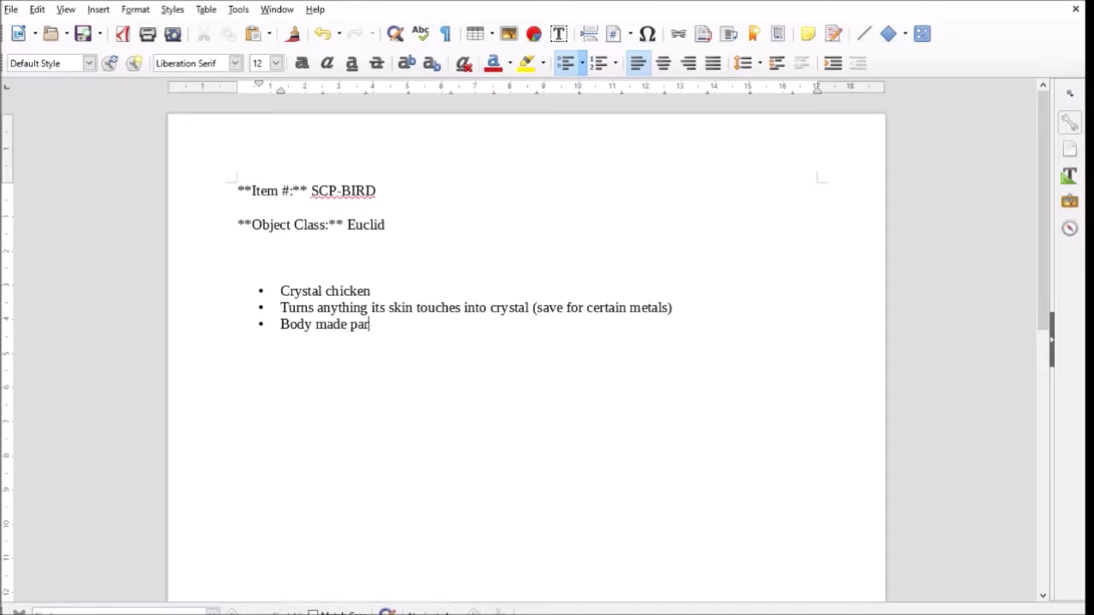
type("tially out of crystal")
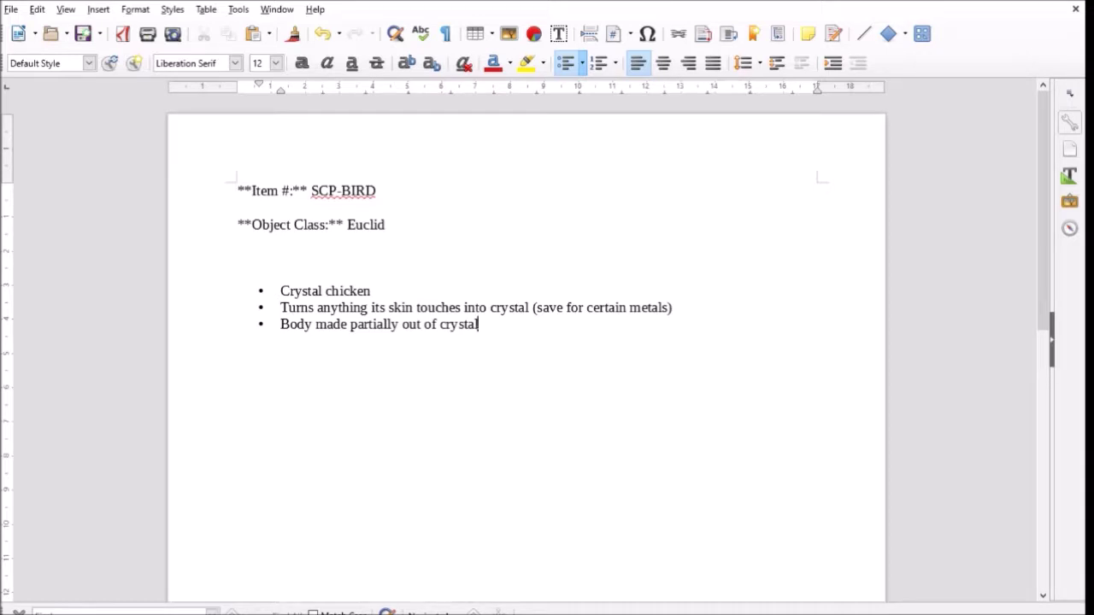
Add bullets 'Days are numbered :(' and 'Crystal is fragile', leaving an empty bullet below.
key("Return")
type("T")
key("BackSpace")
type("Days are number")
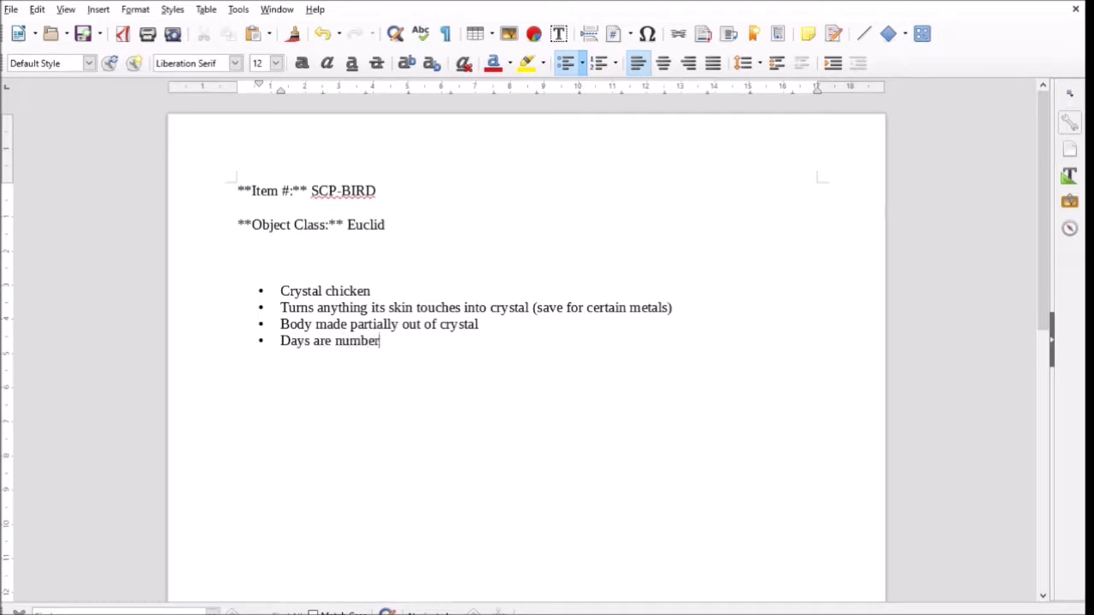
type("ed :(")
key("Return")
type("Crysta")
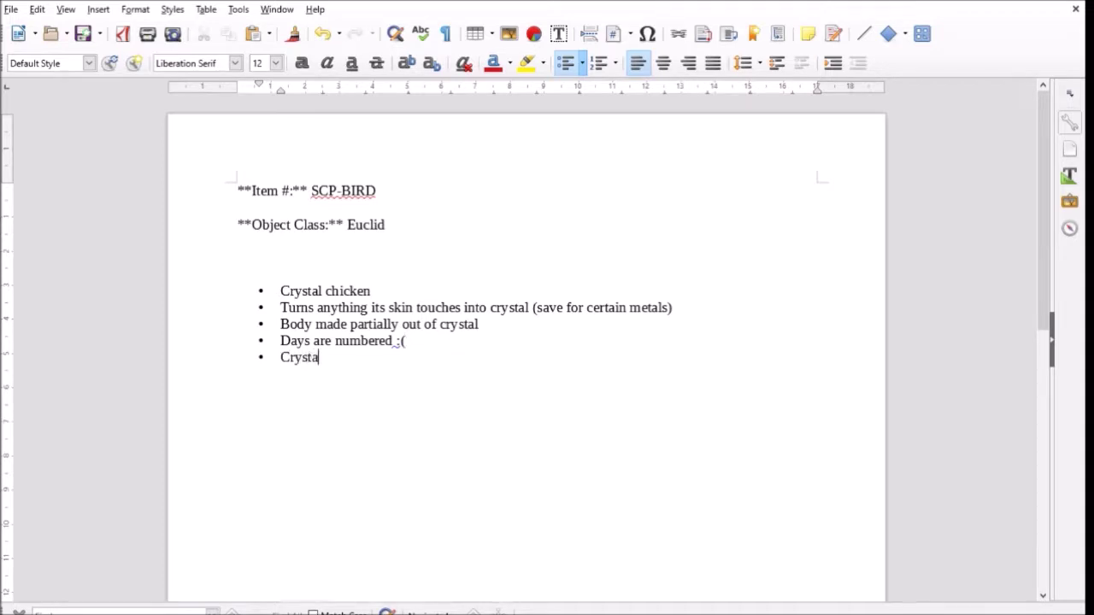
type("l is fragile")
key("Return")
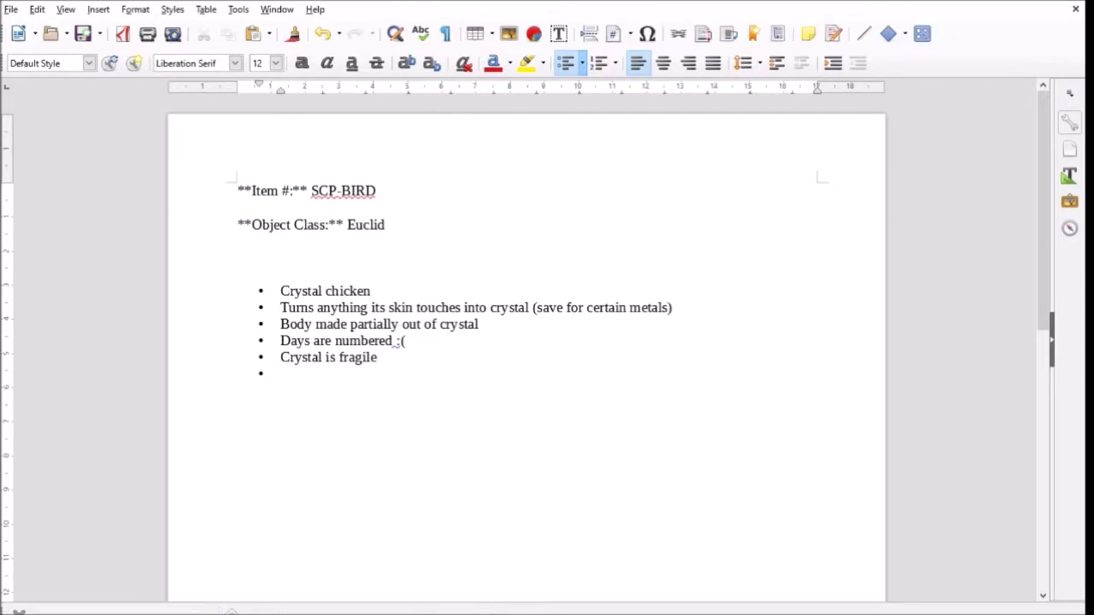
key("ctrl+f")
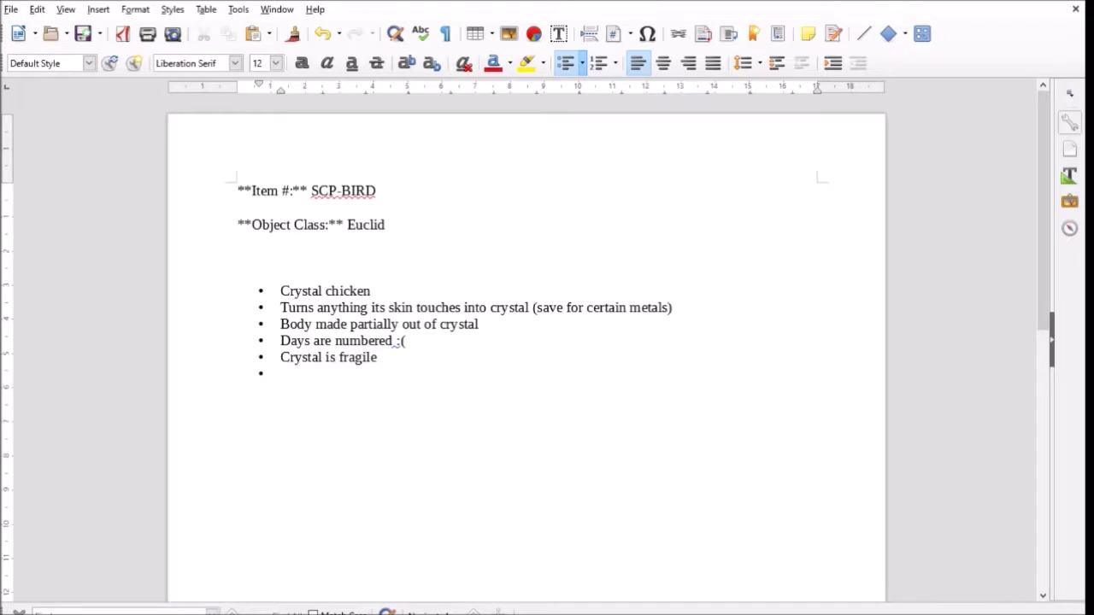
type("Owned by a con")
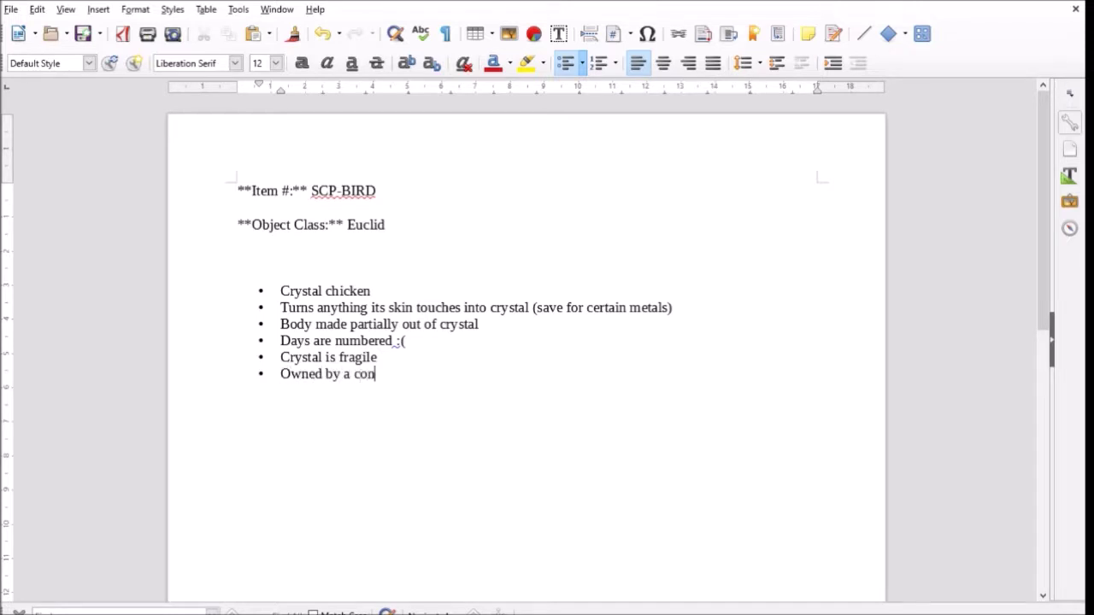
type("-man ")
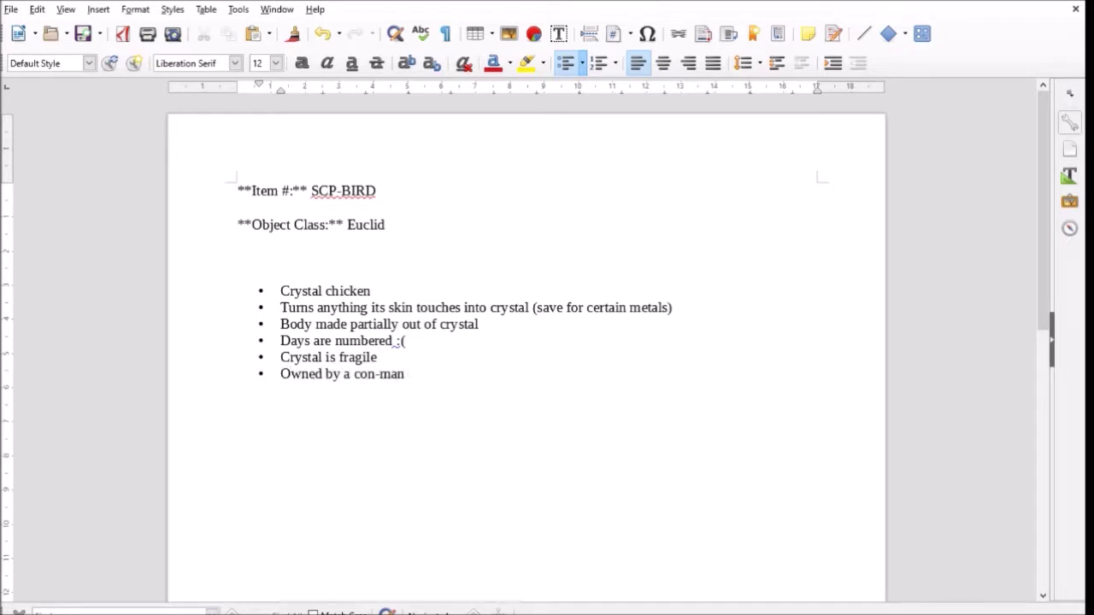
type("who's been ")
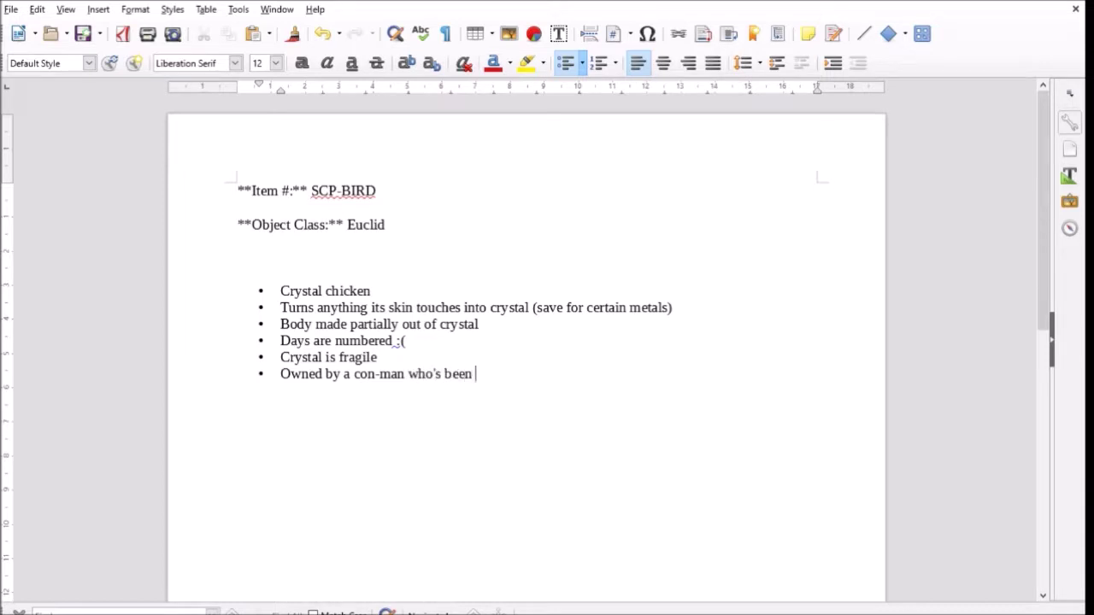
type("selling the c")
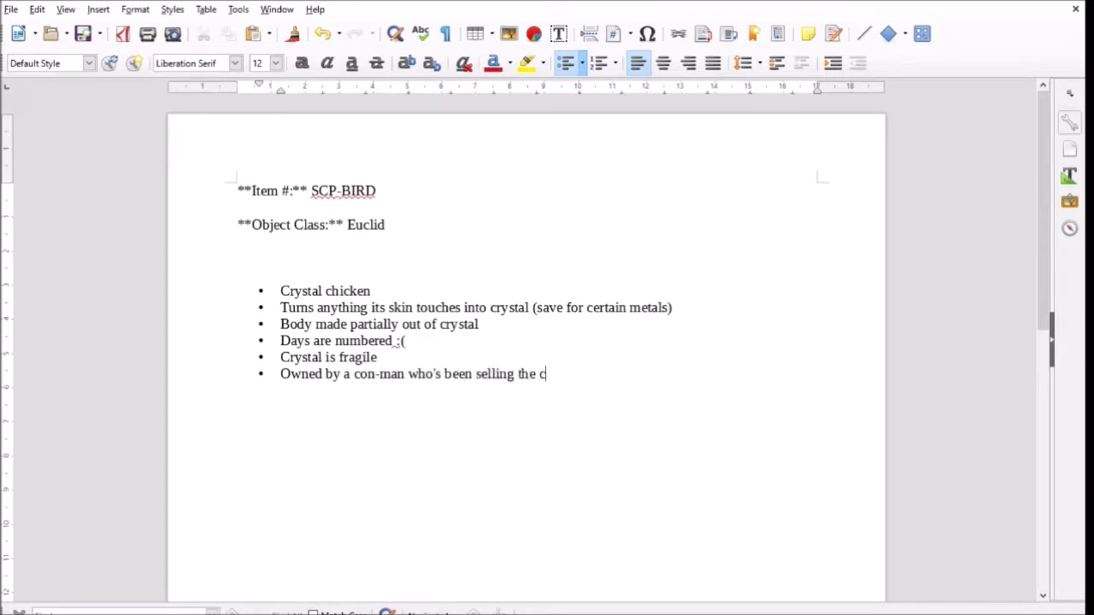
type("rystals on")
Reword the last bullet to 'using the chicken as a freak, pretending it was diamond'.
key("BackSpace")
key("BackSpace")
key("BackSpace")
key("BackSpace")
key("BackSpace")
key("BackSpace")
key("BackSpace")
key("BackSpace")
key("BackSpace")
key("BackSpace")
key("BackSpace")
key("BackSpace")
key("BackSpace")
key("BackSpace")
key("BackSpace")
key("BackSpace")
key("BackSpace")
key("BackSpace")
key("BackSpace")
key("BackSpace")
key("BackSpace")
key("BackSpace")
key("BackSpace")
type("using thi")
key("BackSpace")
key("BackSpace")
type("he chic")
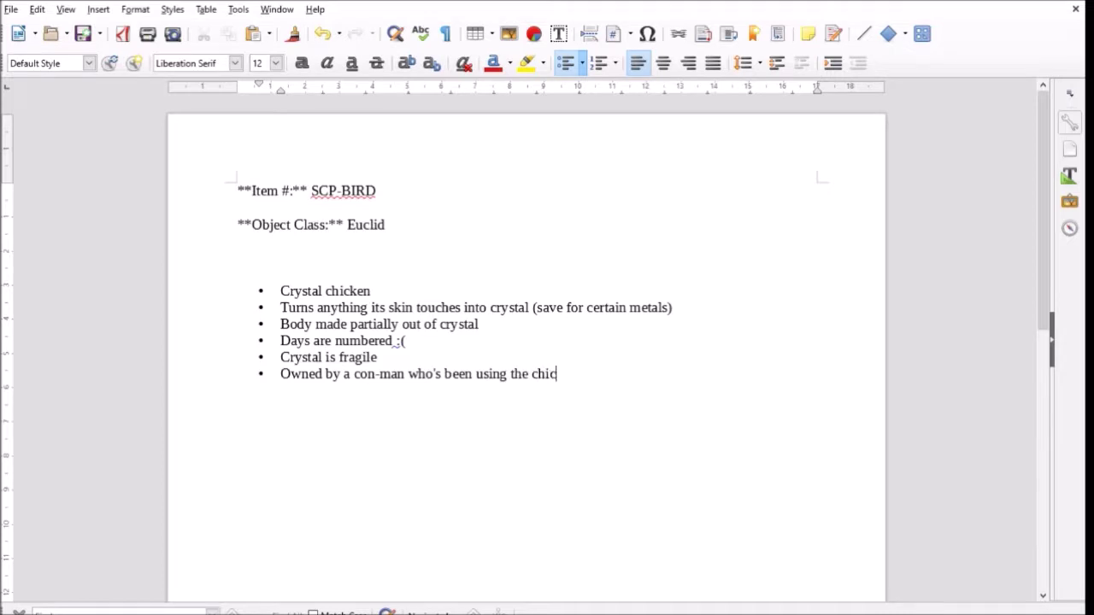
type("ken as a freak,")
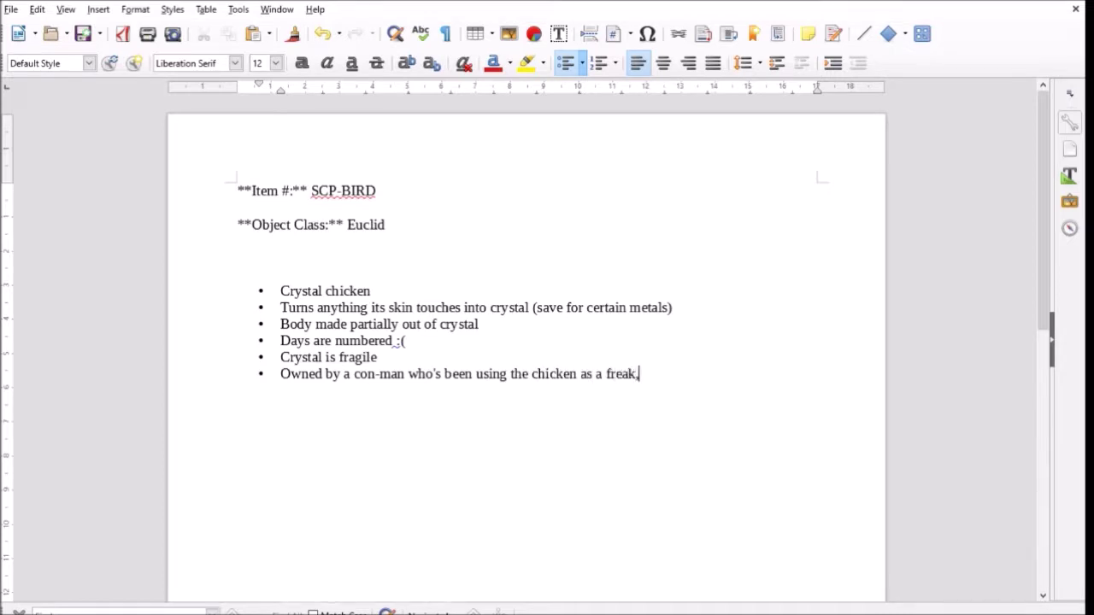
type(" pretending i")
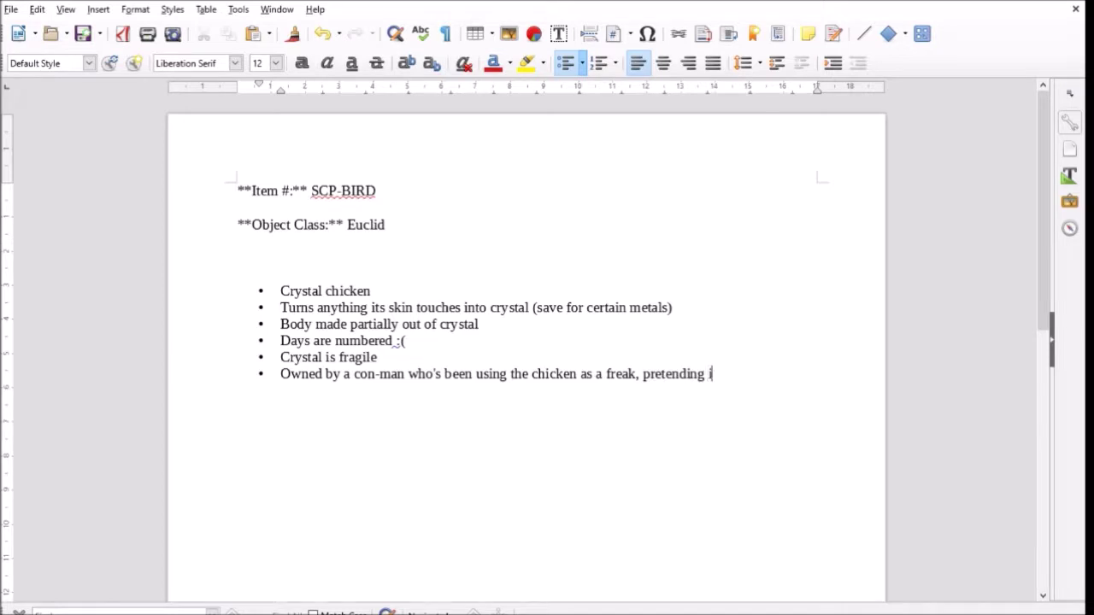
type("t was diamond")
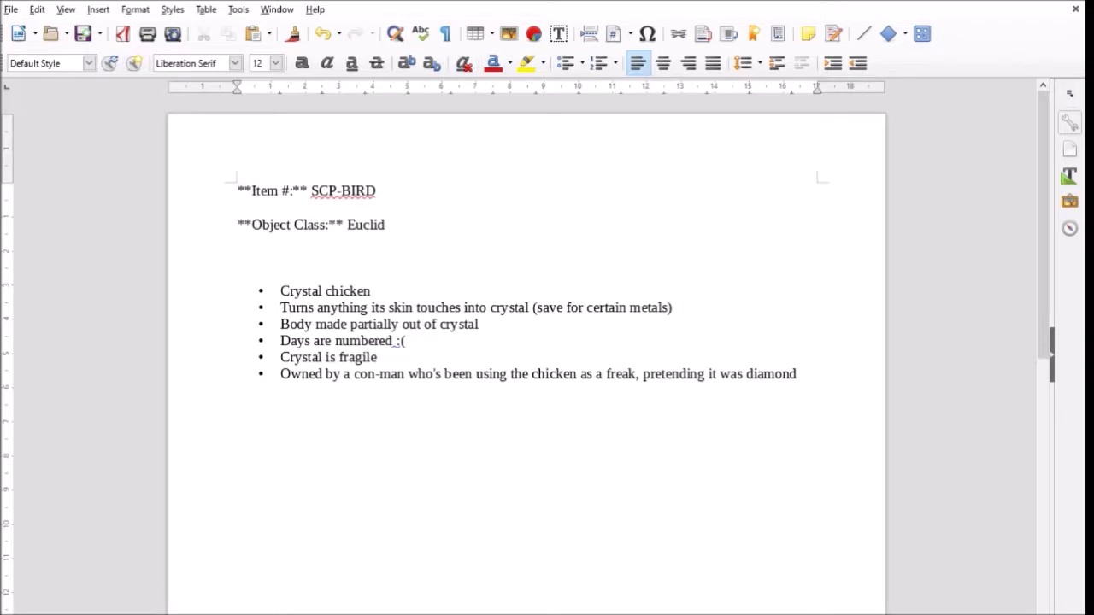
type("**Special Containment Proc")
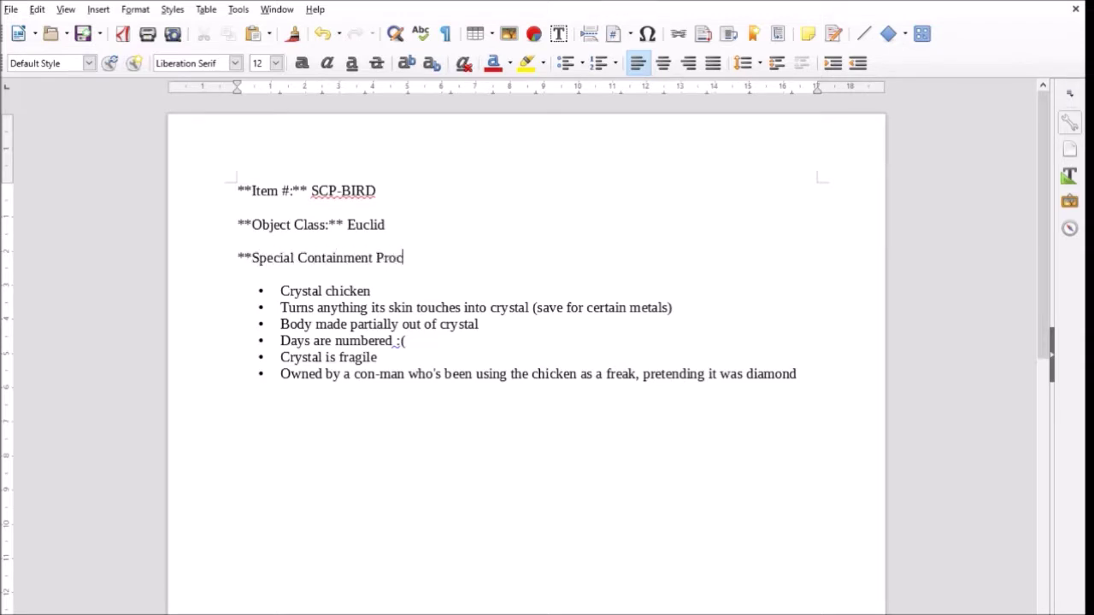
type("edures:**")
Begin the procedures with 'Until the time of its death, SCP-BIRD is to be kept'.
type("SCP-XX")
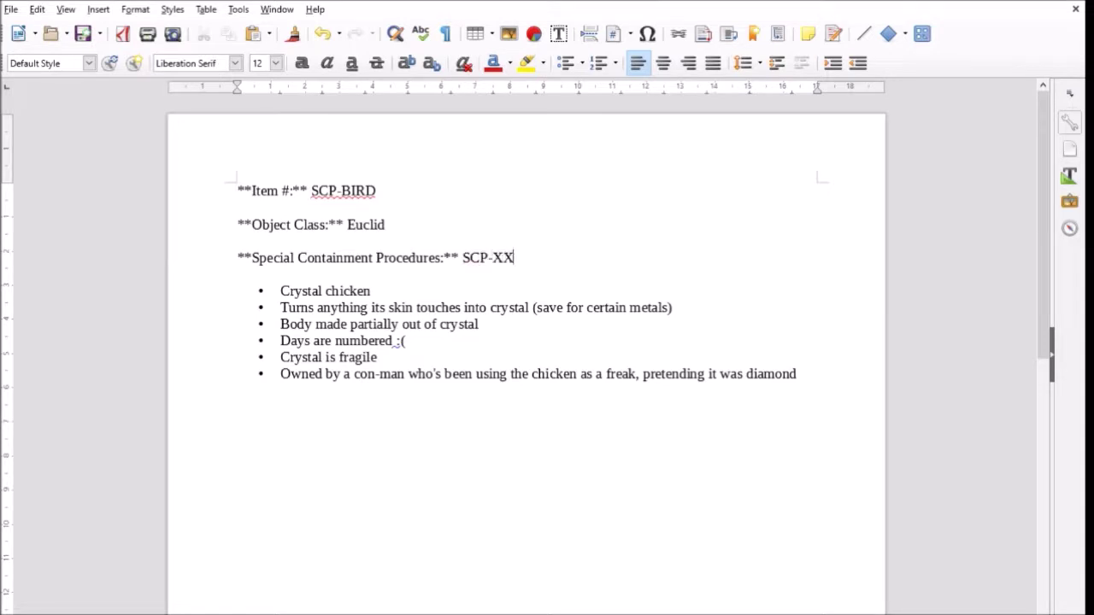
type("XX is")
key("BackSpace")
key("BackSpace")
key("BackSpace")
key("BackSpace")
key("BackSpace")
key("BackSpace")
key("BackSpace")
type("BIRD is to")
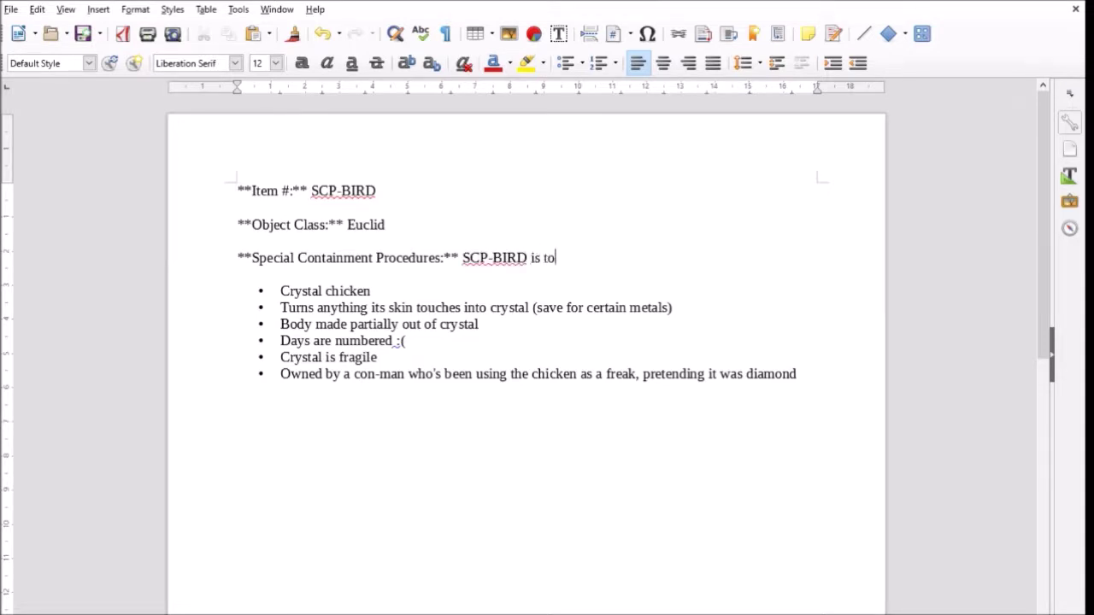
type(" be kept in a")
key("BackSpace")
key("BackSpace")
key("BackSpace")
key("BackSpace")
key("BackSpace")
key("BackSpace")
key("BackSpace")
key("BackSpace")
key("BackSpace")
key("BackSpace")
key("BackSpace")
key("BackSpace")
key("BackSpace")
key("BackSpace")
key("BackSpace")
key("BackSpace")
key("BackSpace")
key("BackSpace")
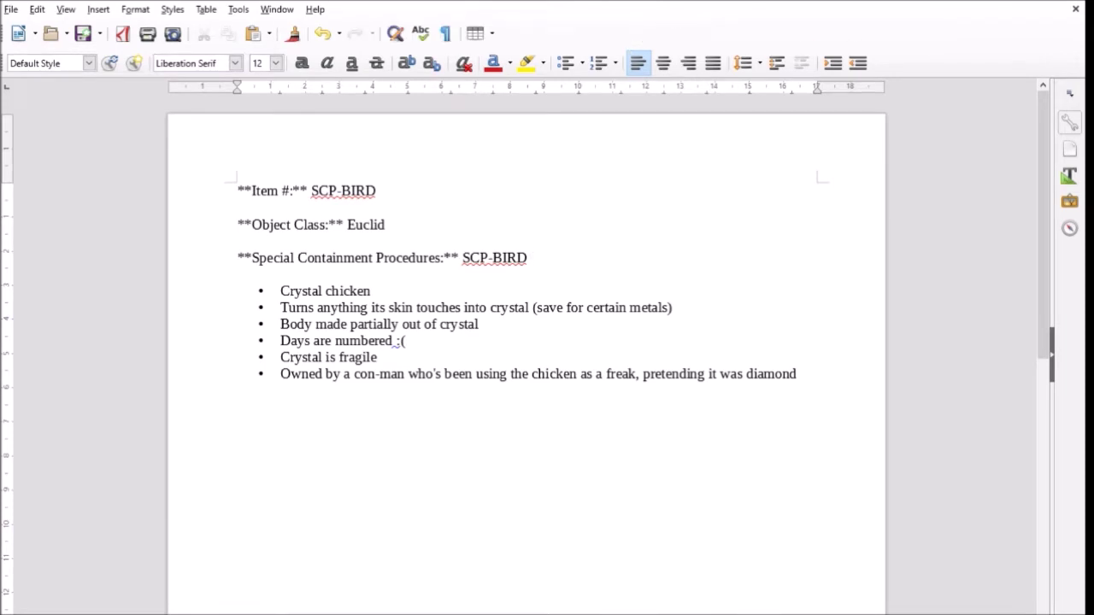
double_click(507, 257)
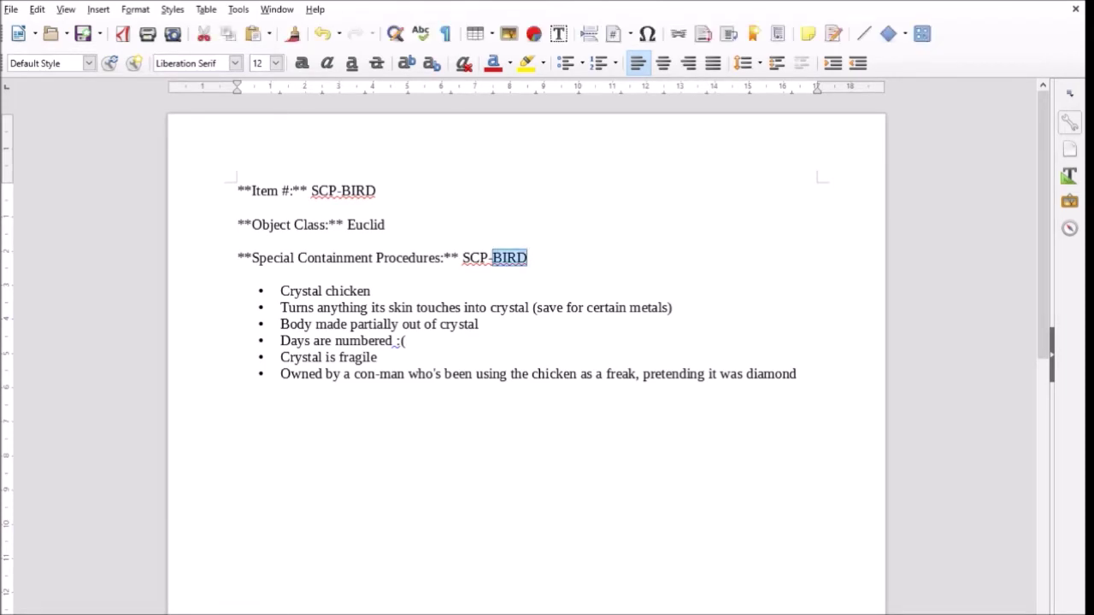
key("BackSpace")
key("BackSpace")
key("BackSpace")
key("BackSpace")
key("BackSpace")
type("u")
key("BackSpace")
type("UN")
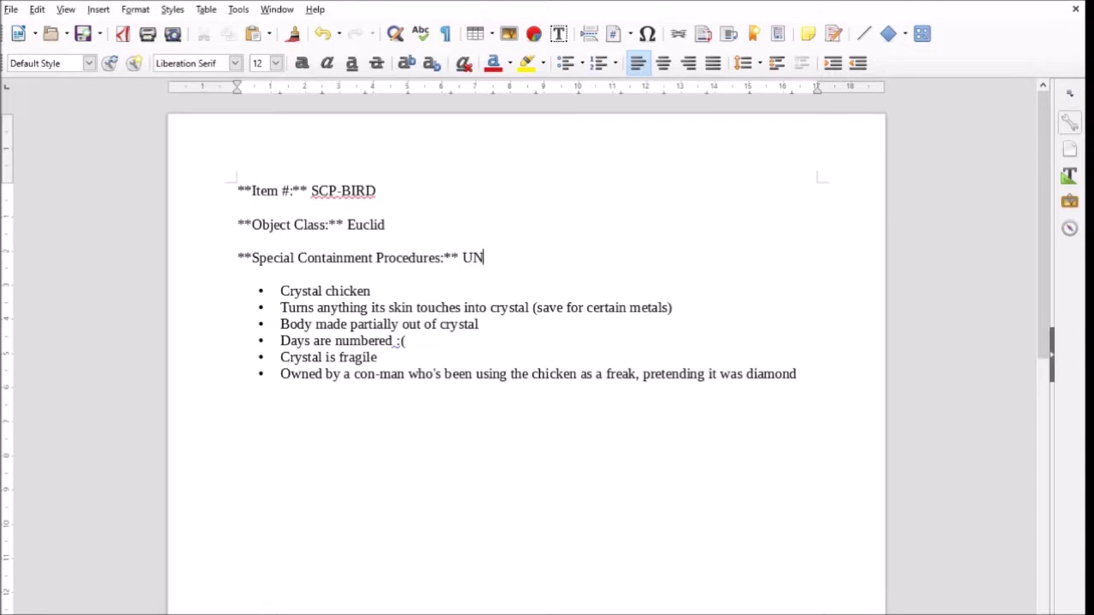
type("t")
key("BackSpace")
key("BackSpace")
type("ntil the time of its death, S")
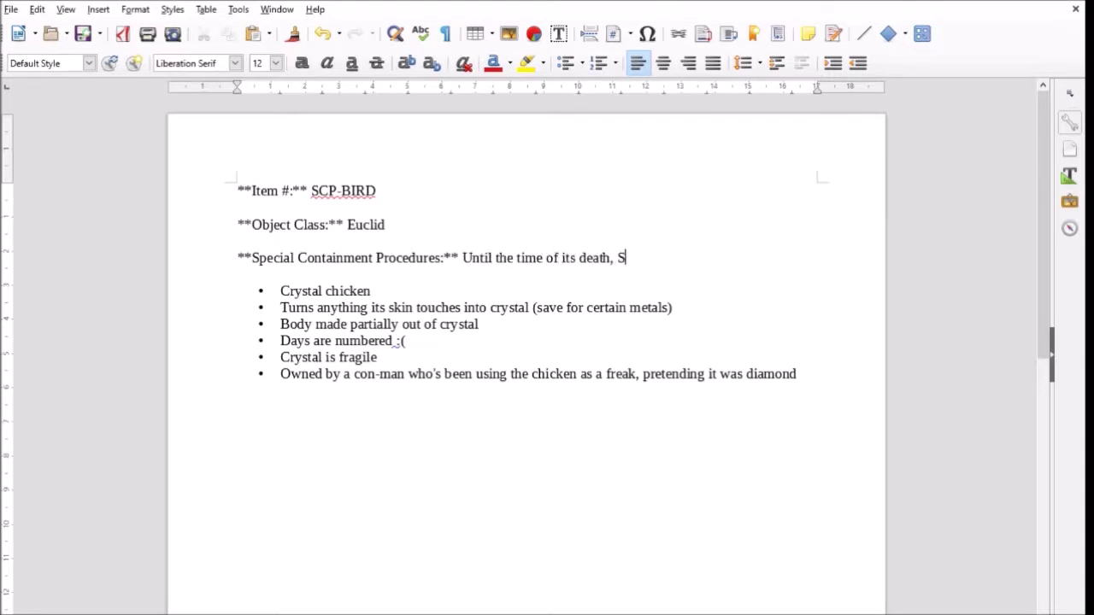
type("CP-BIRD is to be kept")
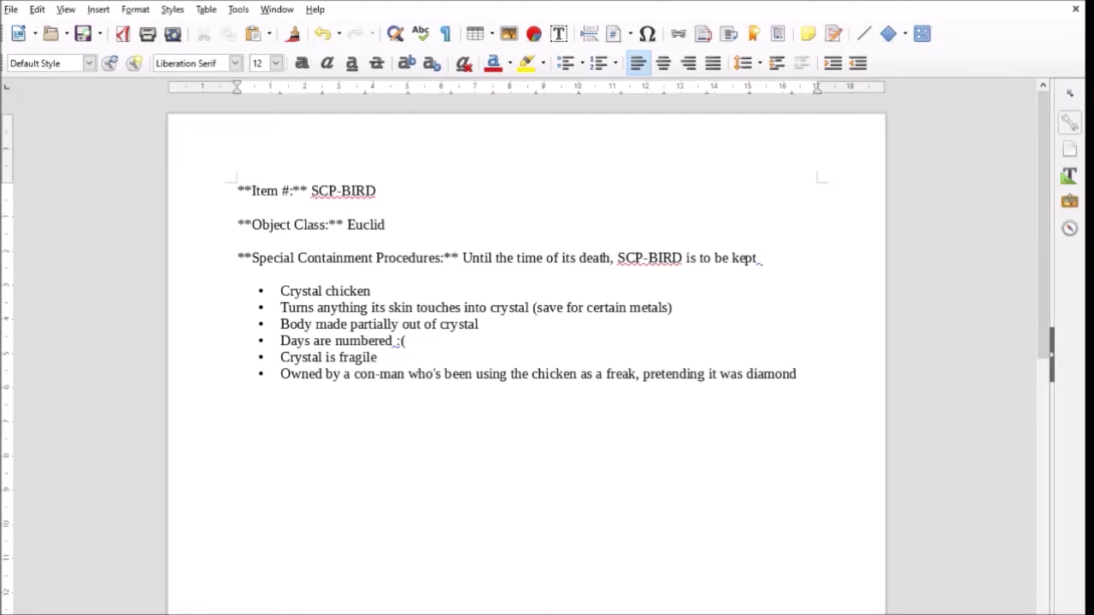
Continue with the small fauna containment chamber and exercise in the fields outside Site-45.
type("in a standard")
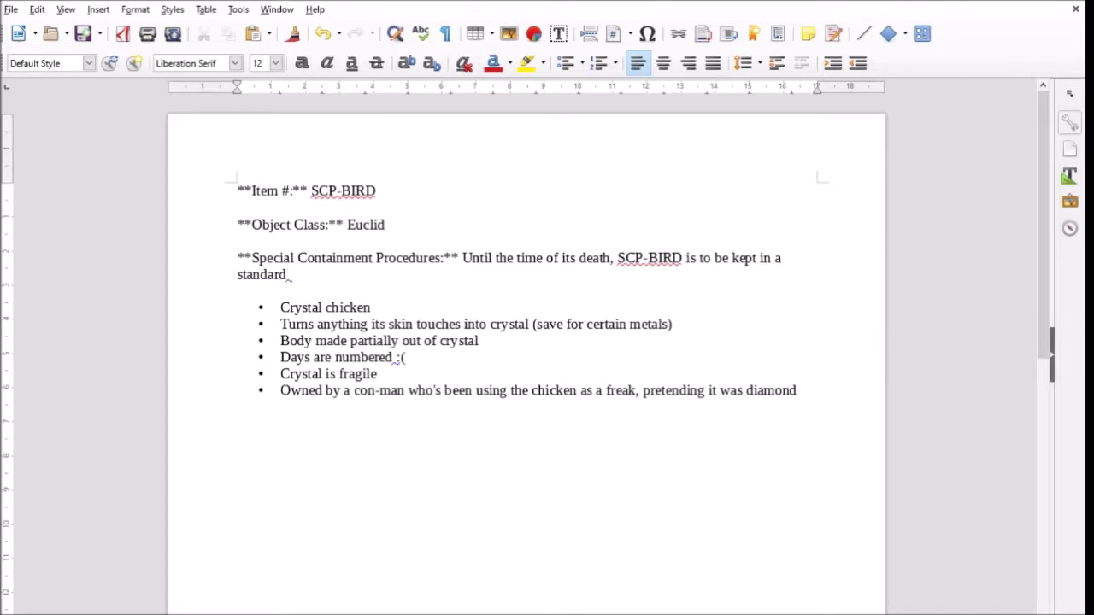
type("small fauna containmen")
key("BackSpace")
key("BackSpace")
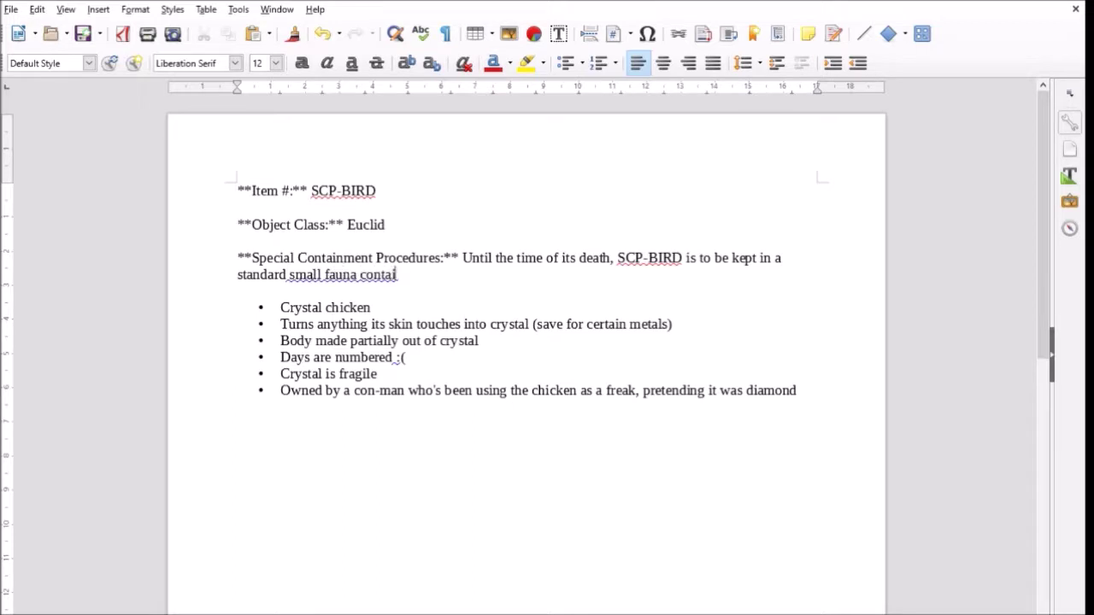
type("nment chamber")
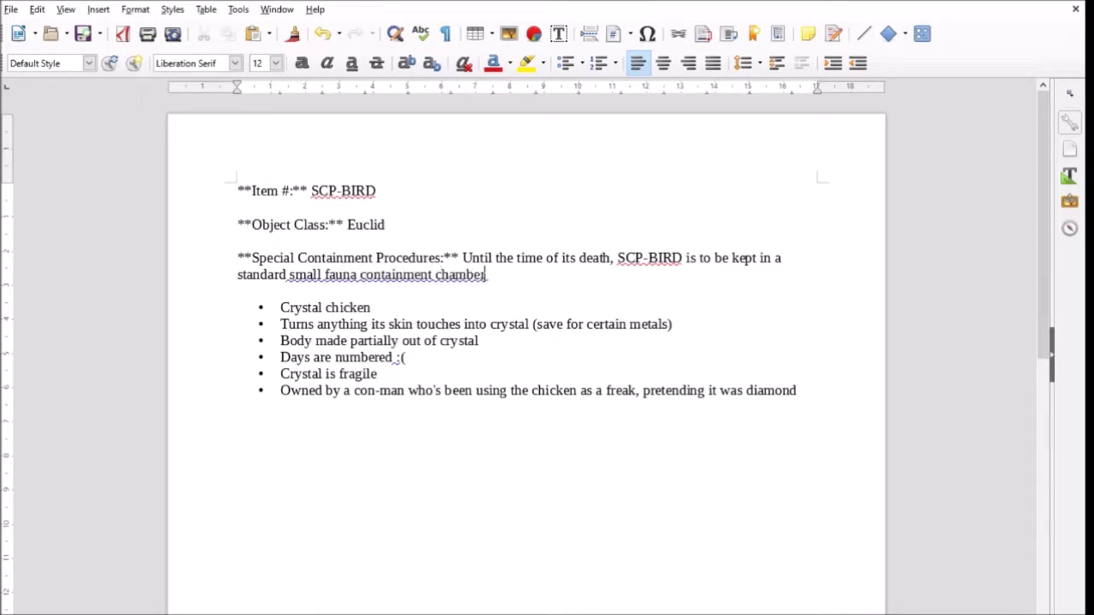
type(", with perio")
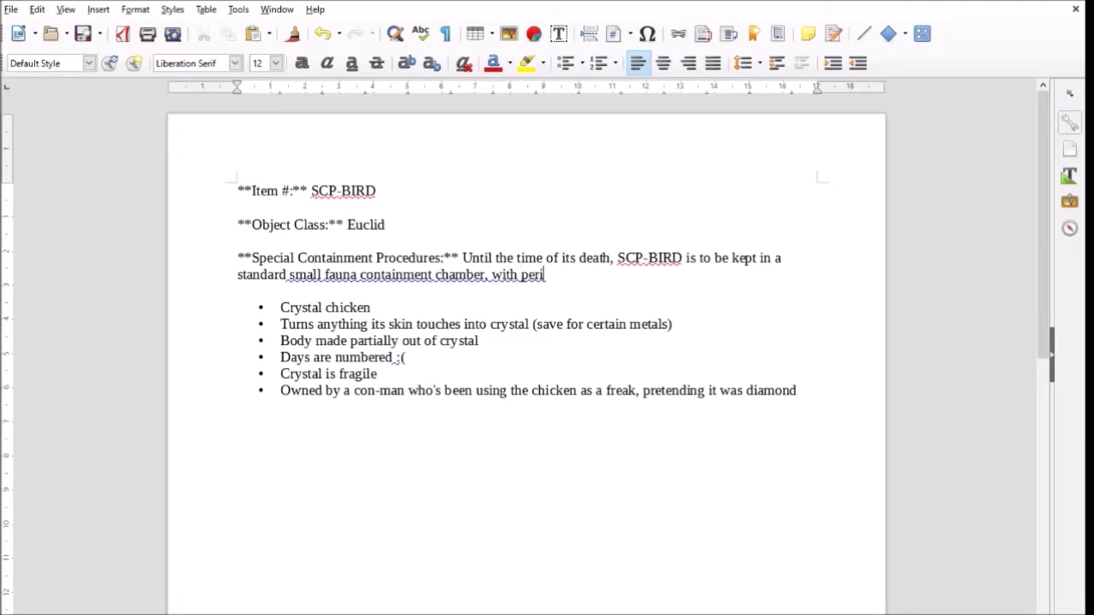
key("BackSpace")
key("BackSpace")
key("BackSpace")
key("BackSpace")
key("BackSpace")
key("BackSpace")
key("BackSpace")
key("BackSpace")
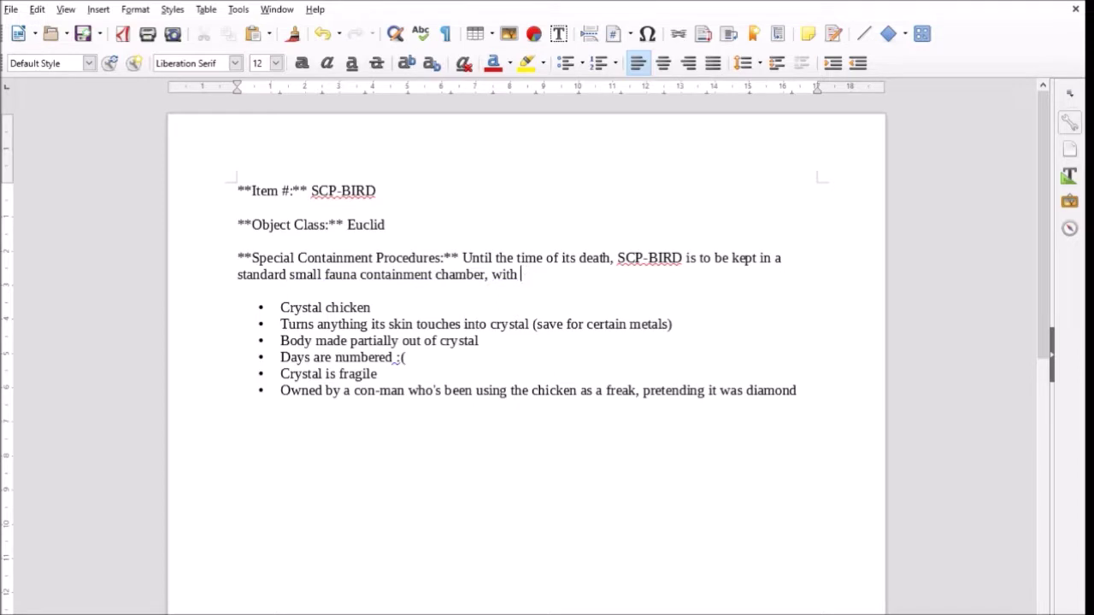
type("periods of exercise permitted ")
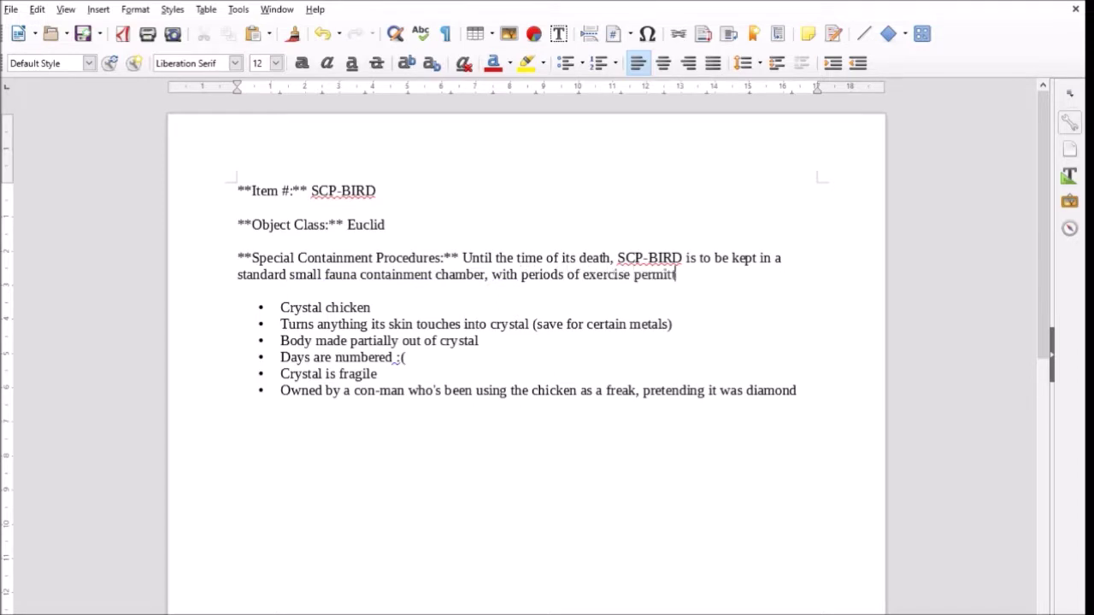
type("in the fields")
type(" outside Site-45.")
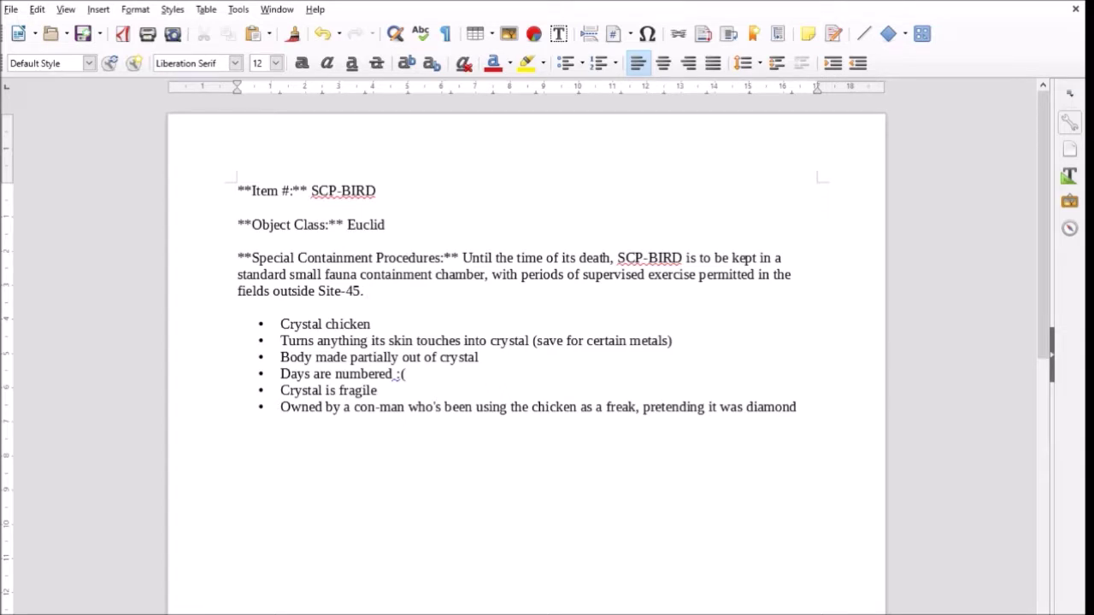
left_click(367, 290)
type("All personnel who interac")
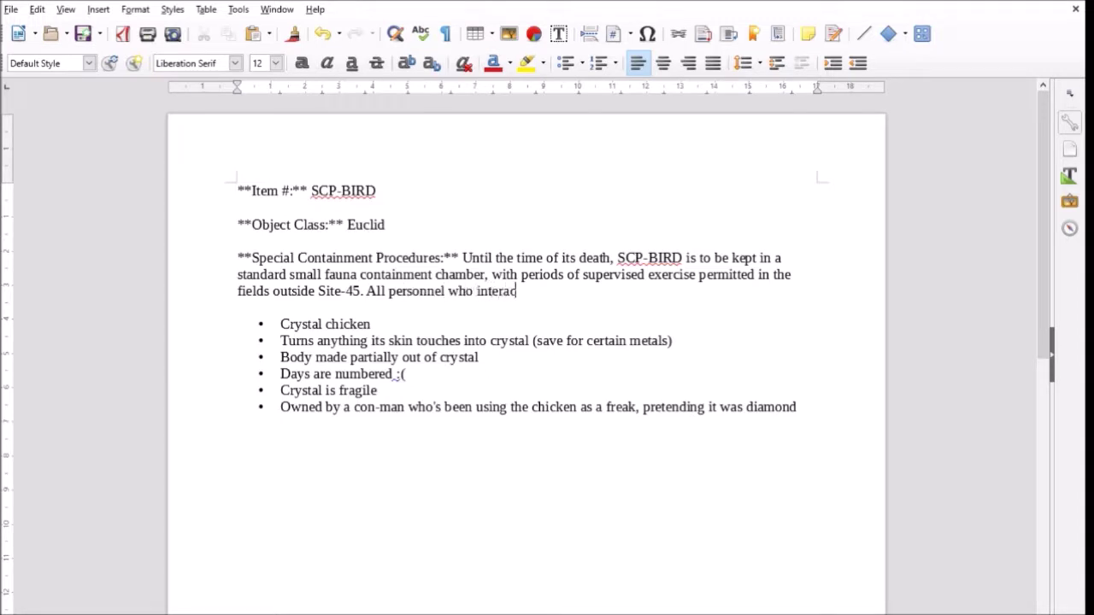
type("t with SCP-BIRD")
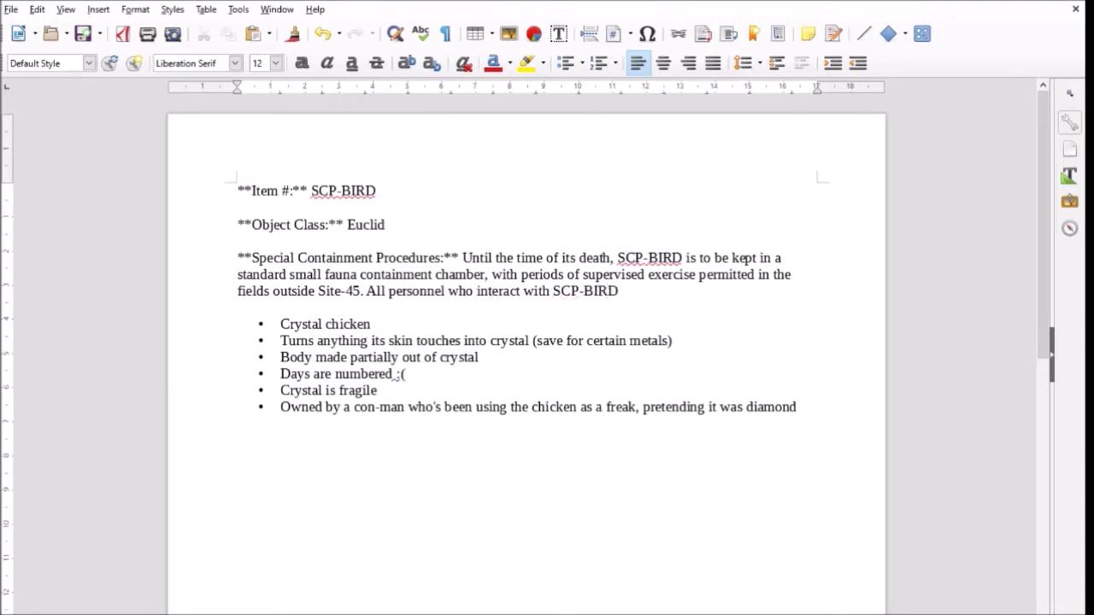
type(" are to wear full")
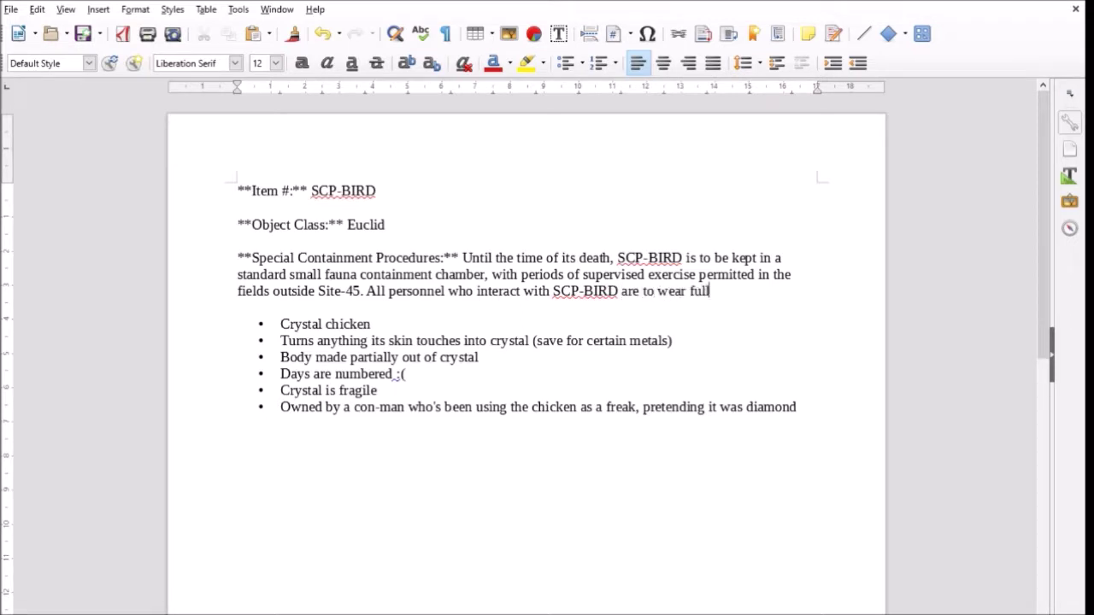
type("-body hazard suits inte")
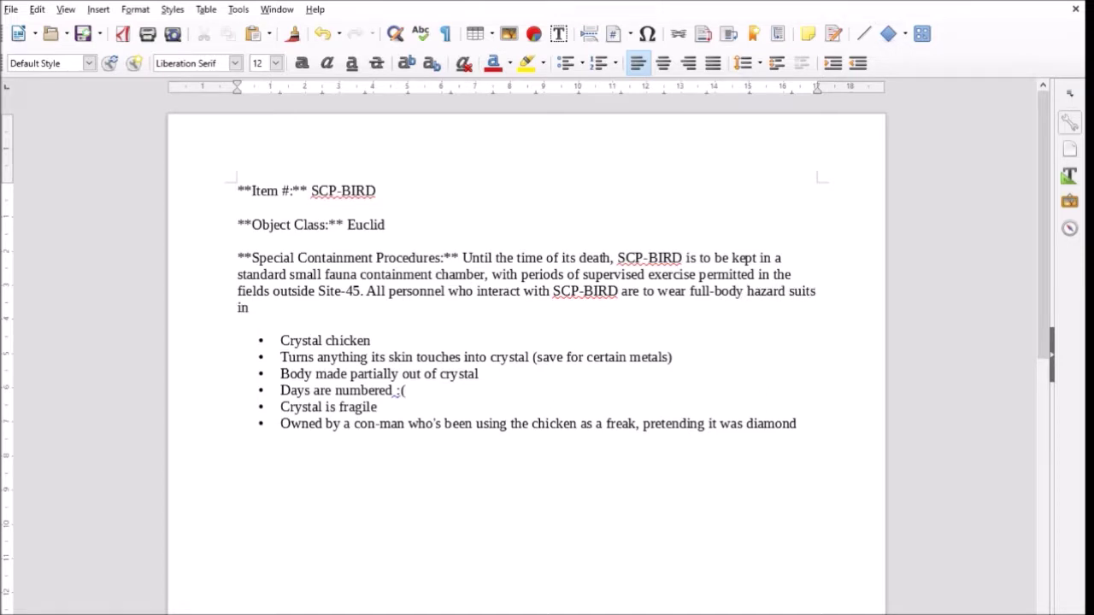
type("rwoven with G")
Finish the hazard-suit sentence with 'guineverium', replacing its trailing period with ' traces'.
key("BackSpace")
type("gui")
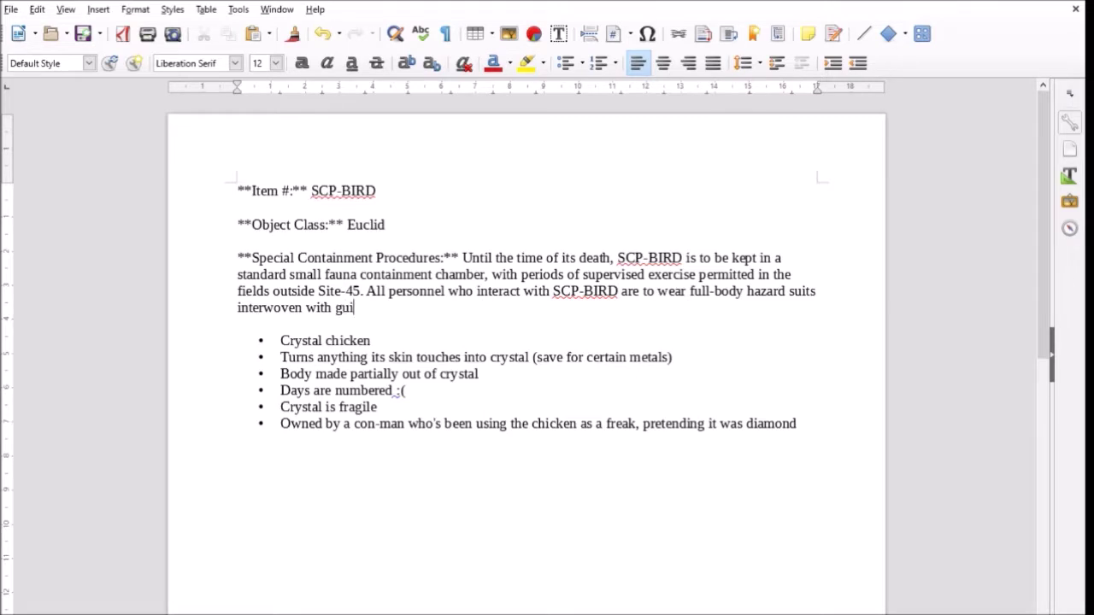
type("neverium")
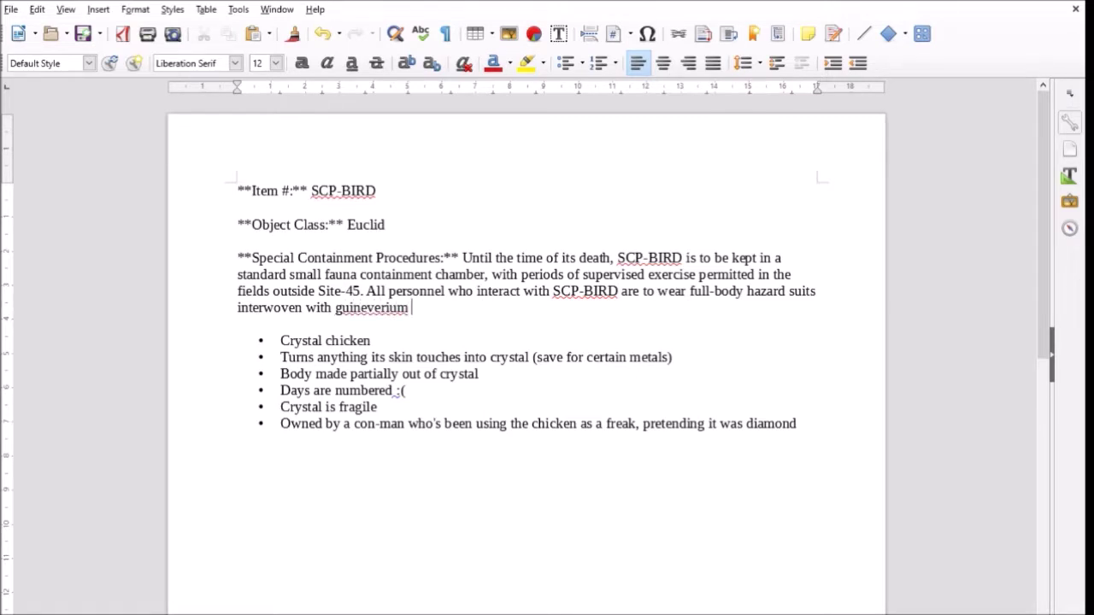
left_click(368, 308)
left_click(335, 308)
key("ctrl+shift+Right")
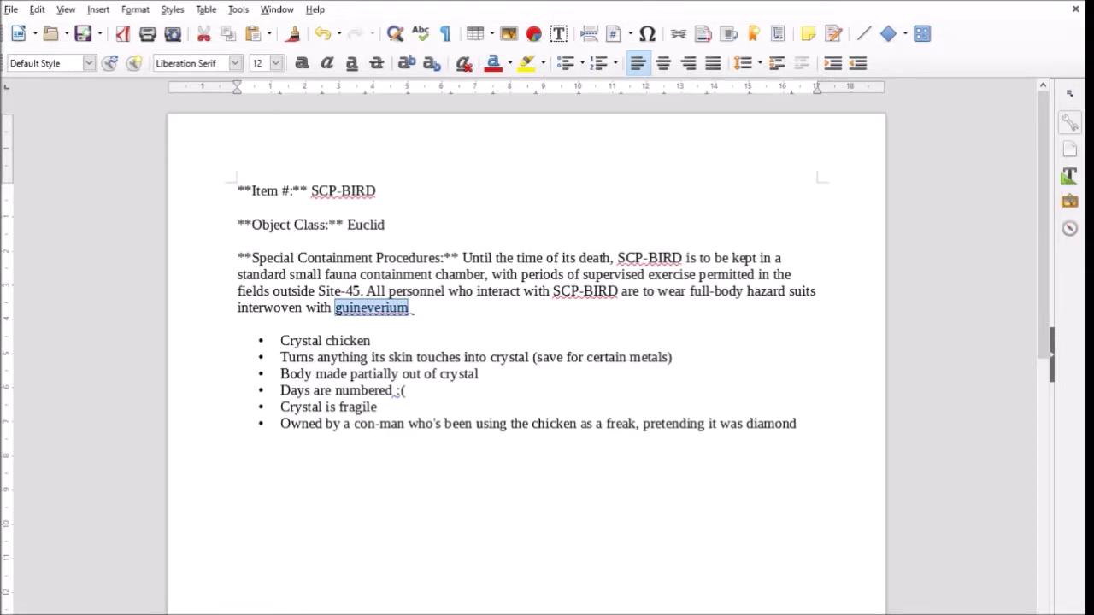
key("Right")
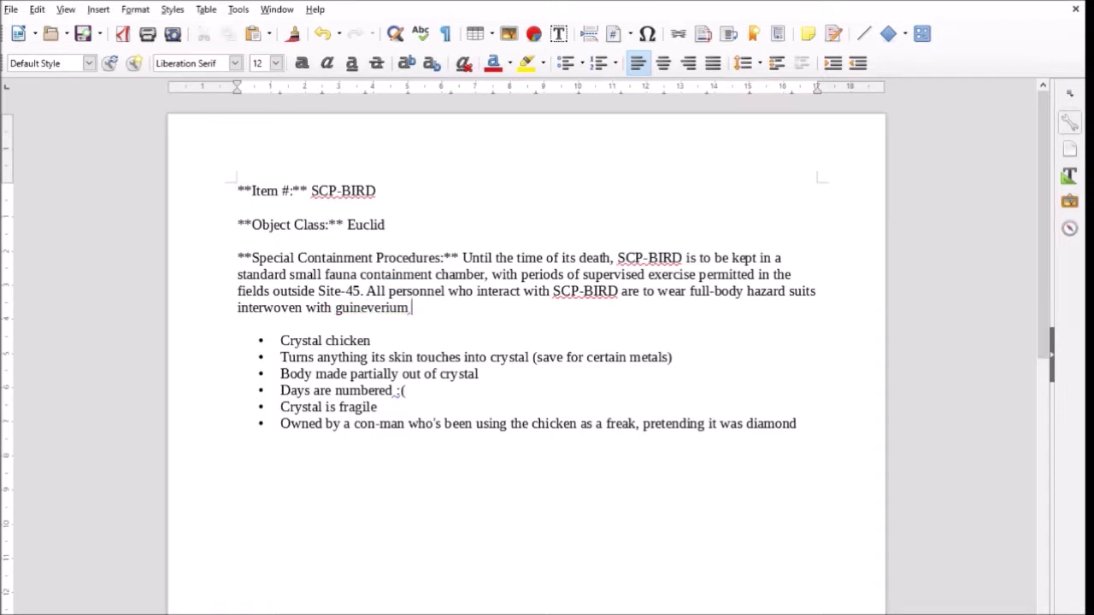
key("BackSpace")
type("traces")
Replace 'traces' with 'small amounts of' and end the sentence with a full stop after 'guineverium'.
double_click(420, 308)
left_click(421, 308)
double_click(419, 308)
key("BackSpace")
left_click(336, 308)
type("small amounts ")
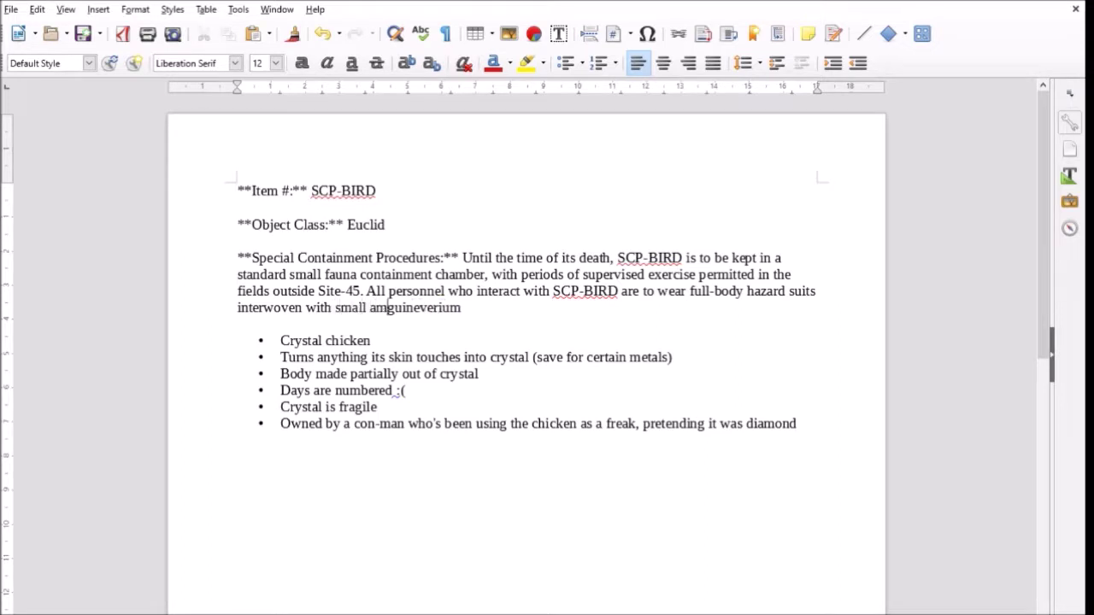
type("of")
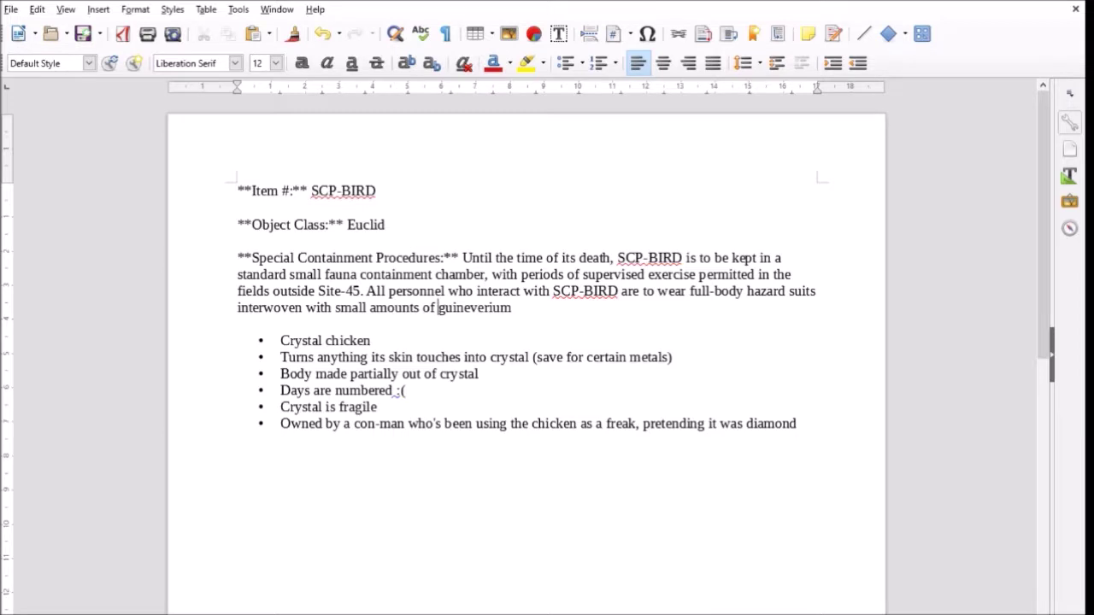
left_click(516, 308)
type(".")
Add 'Any personnel who make contact with SCP-BIRD without sufficient protection are to report to medical immediately.' and start a new line.
type("Any personnel w")
key("BackSpace")
type("who ma")
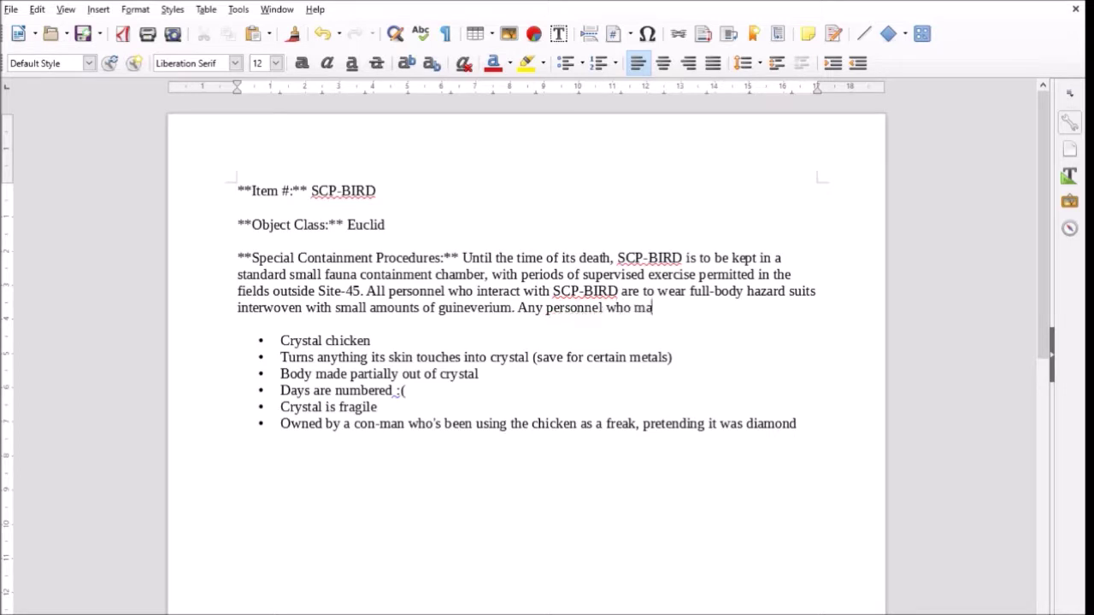
type("ke contact with")
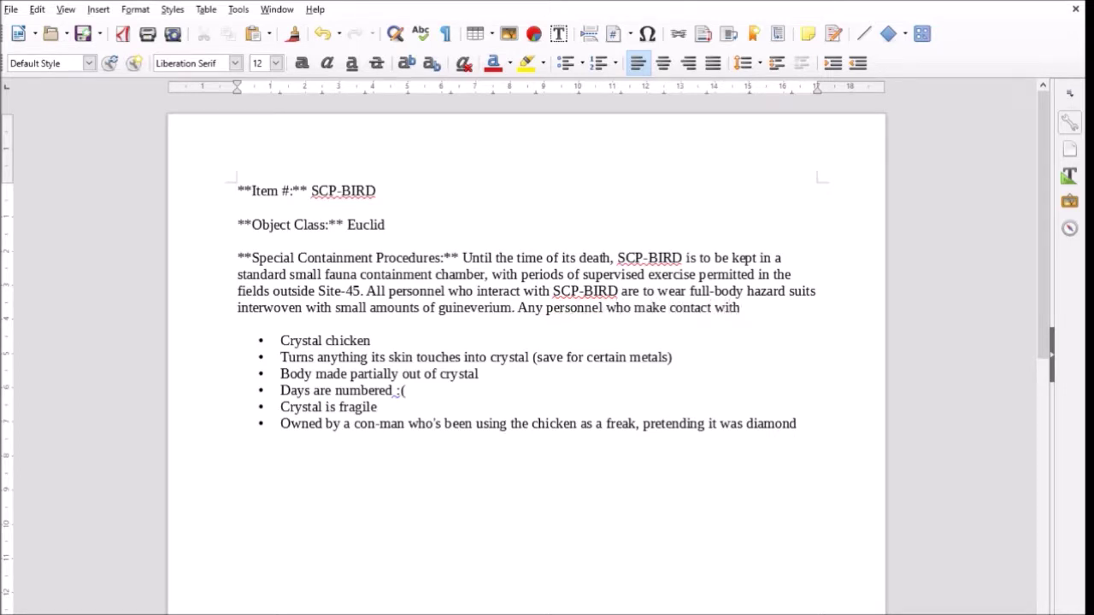
type(" SCP-BIRD without s")
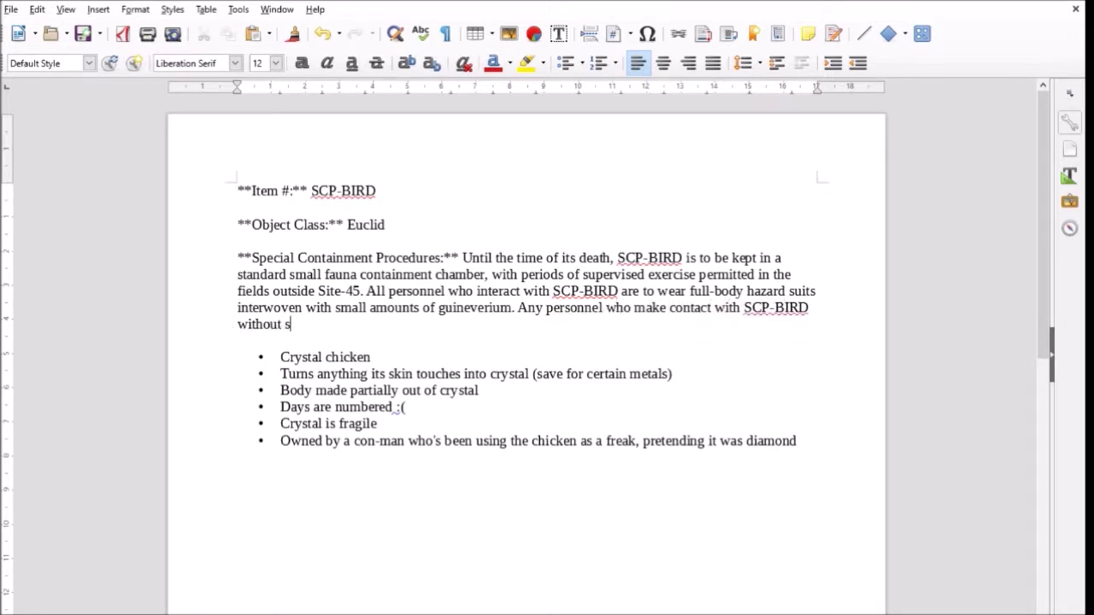
type("ufficient protec")
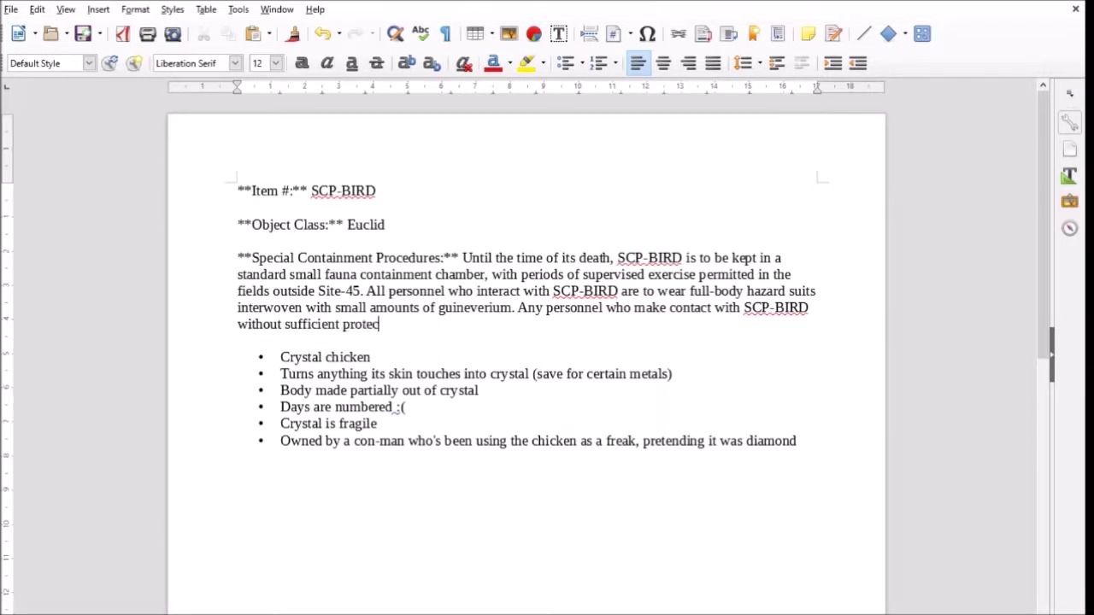
type("tion are to report to ")
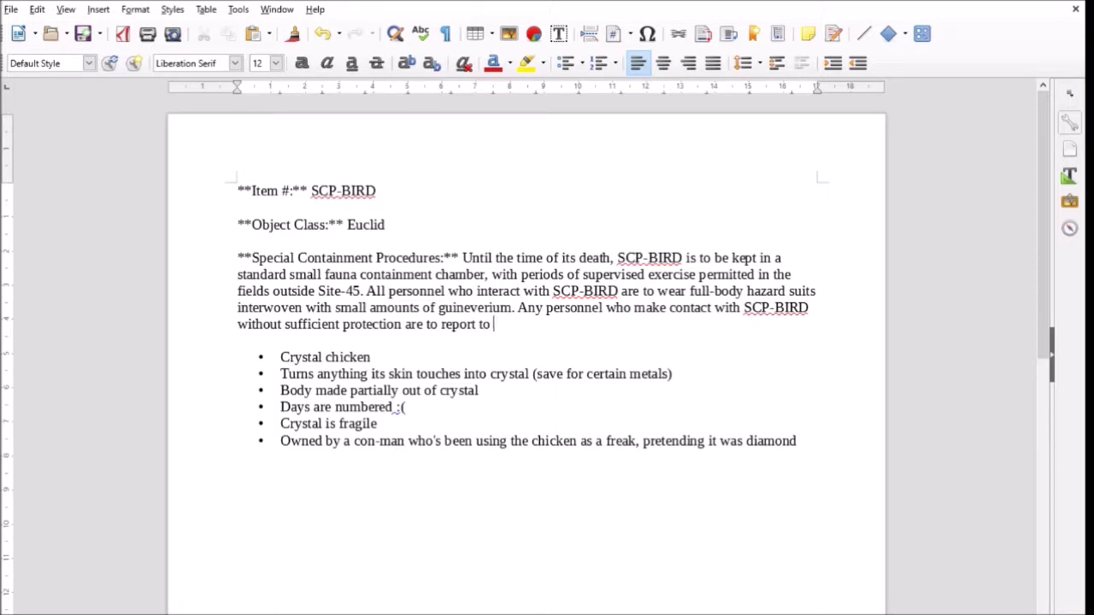
type("medical immediately.")
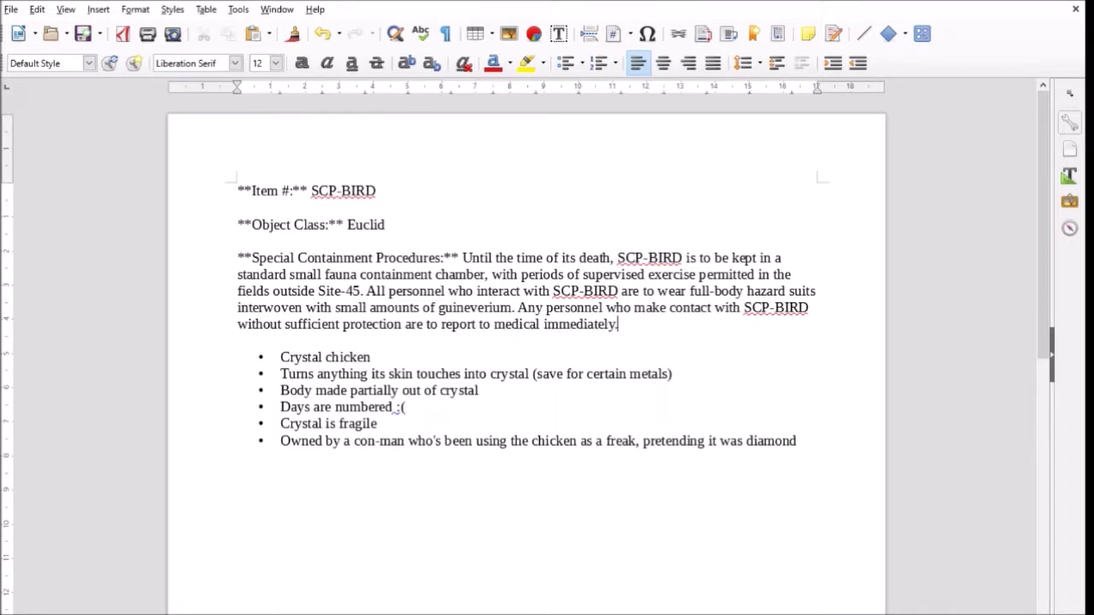
key("Return")
key("Return")
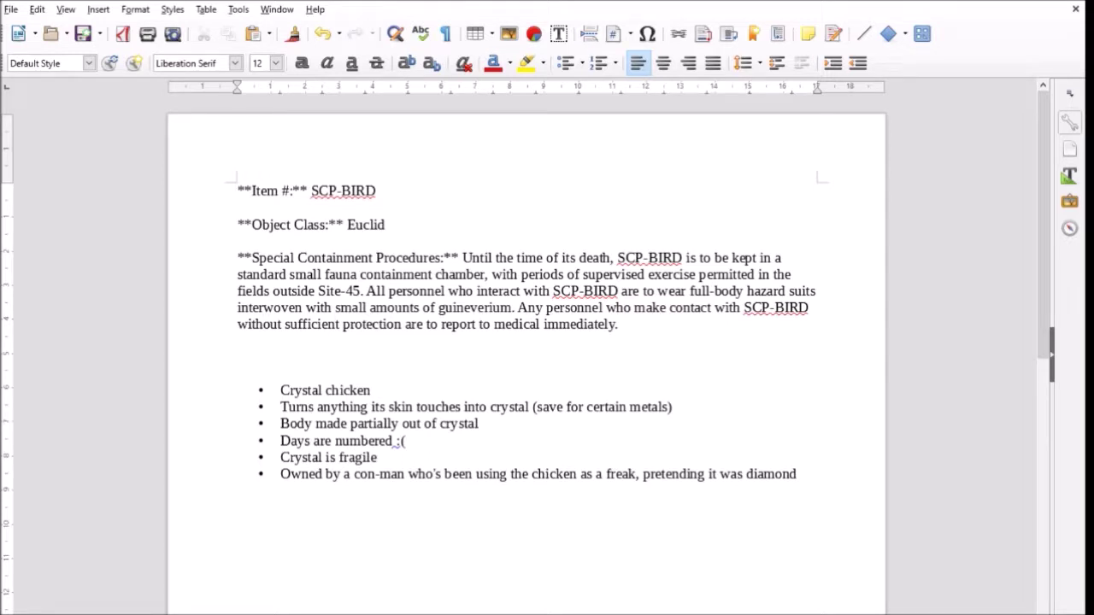
type("The")
key("BackSpace")
key("BackSpace")
key("BackSpace")
type("c")
key("BackSpace")
Write that SCP-BIRD's containment chamber gets a deep clean three times a week to remove accrued contamination.
type("a")
type(" deep clean ")
type("of ")
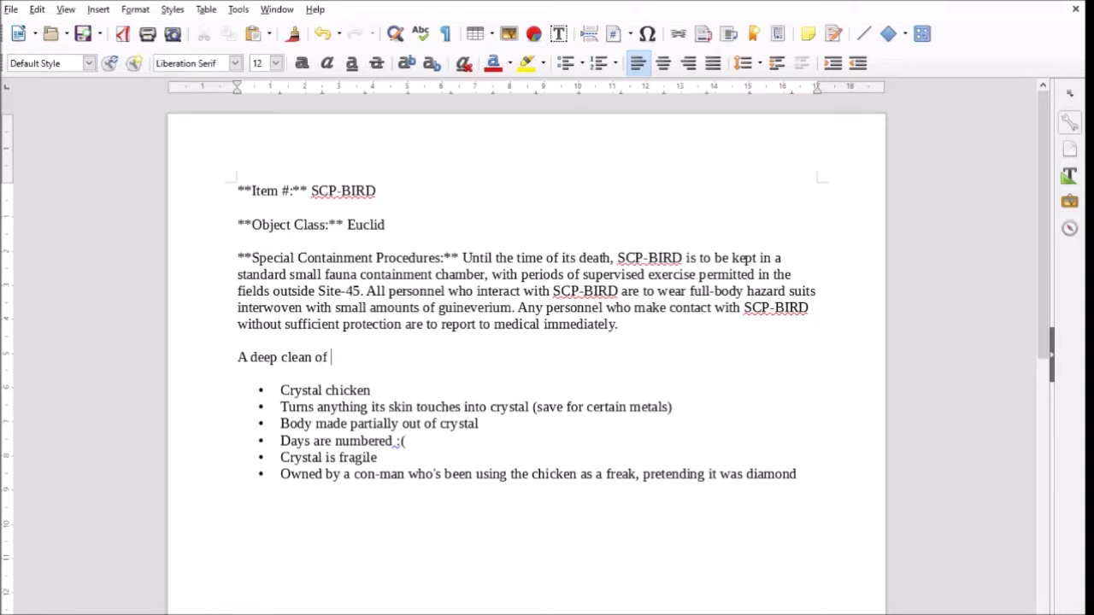
type("SCP-BIRD's containment chamb")
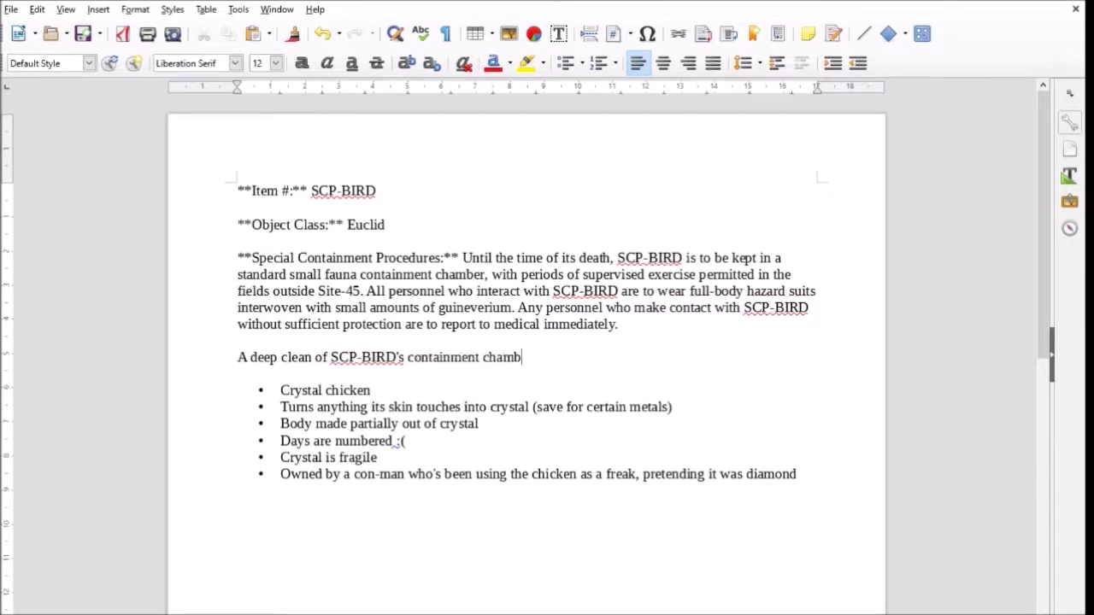
type("er is to be")
type("conducted ")
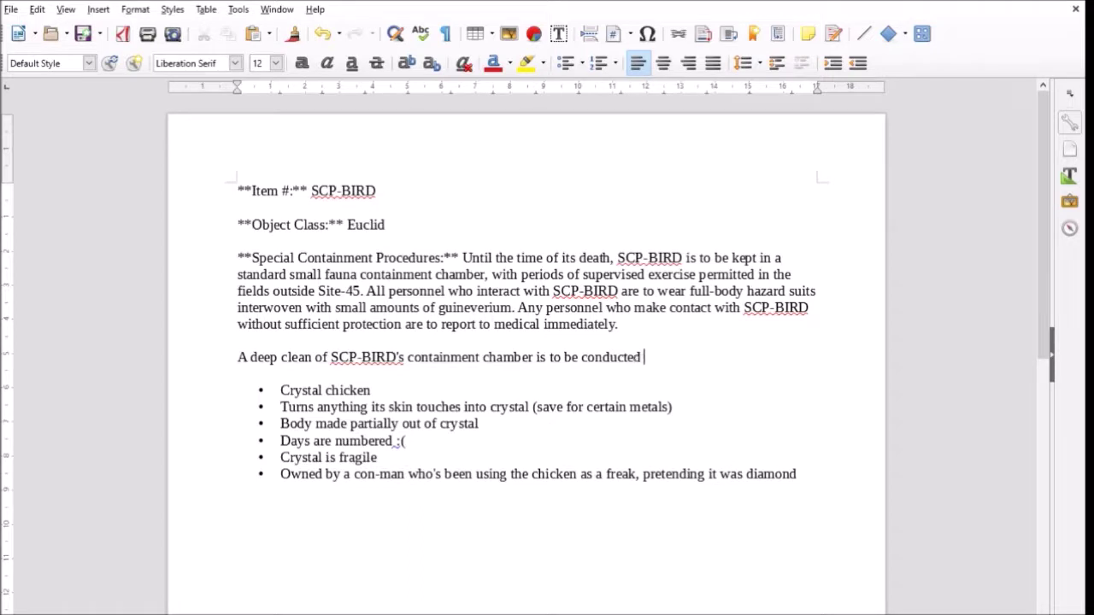
type("three times a week in order")
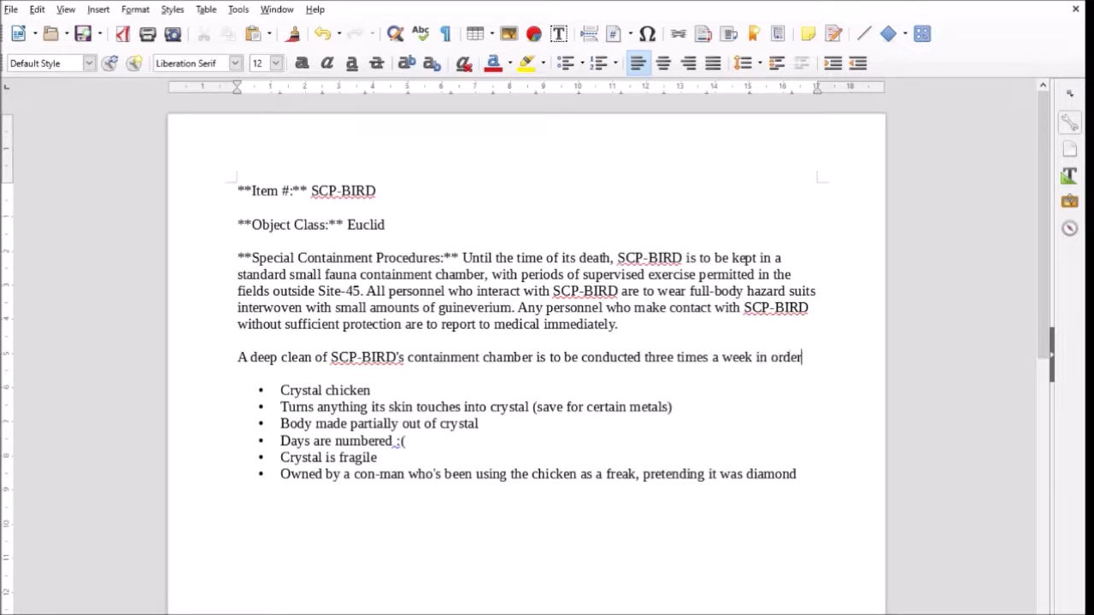
type(" to remove ")
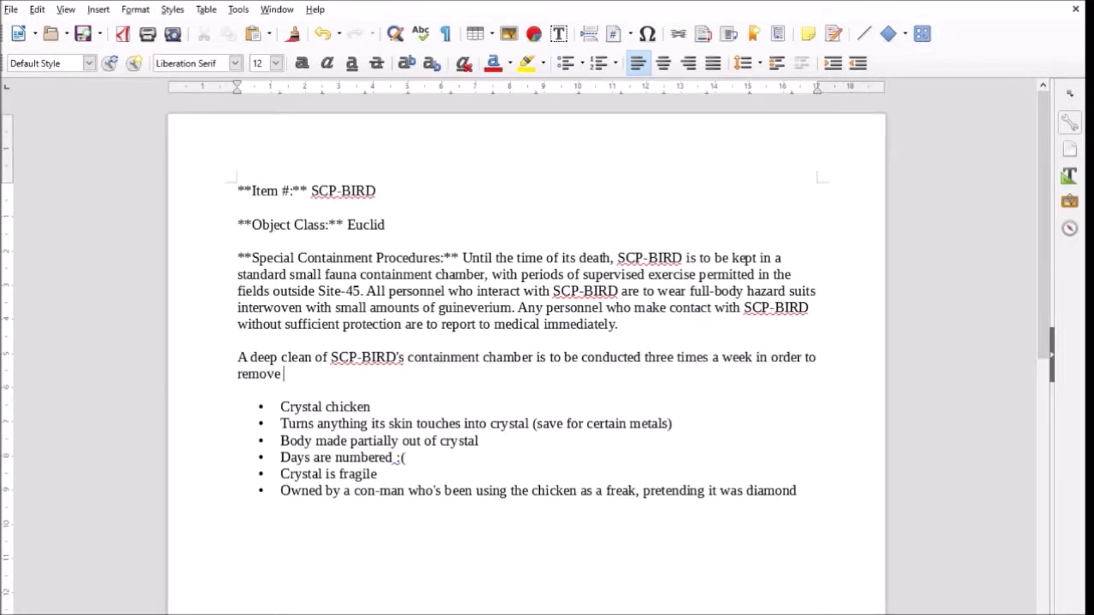
type("contamination")
key("BackSpace")
key("BackSpace")
key("BackSpace")
key("BackSpace")
key("BackSpace")
key("BackSpace")
key("BackSpace")
key("BackSpace")
key("BackSpace")
key("BackSpace")
key("BackSpace")
key("BackSpace")
key("BackSpace")
type("accrued contamn")
key("BackSpace")
type("ination.")
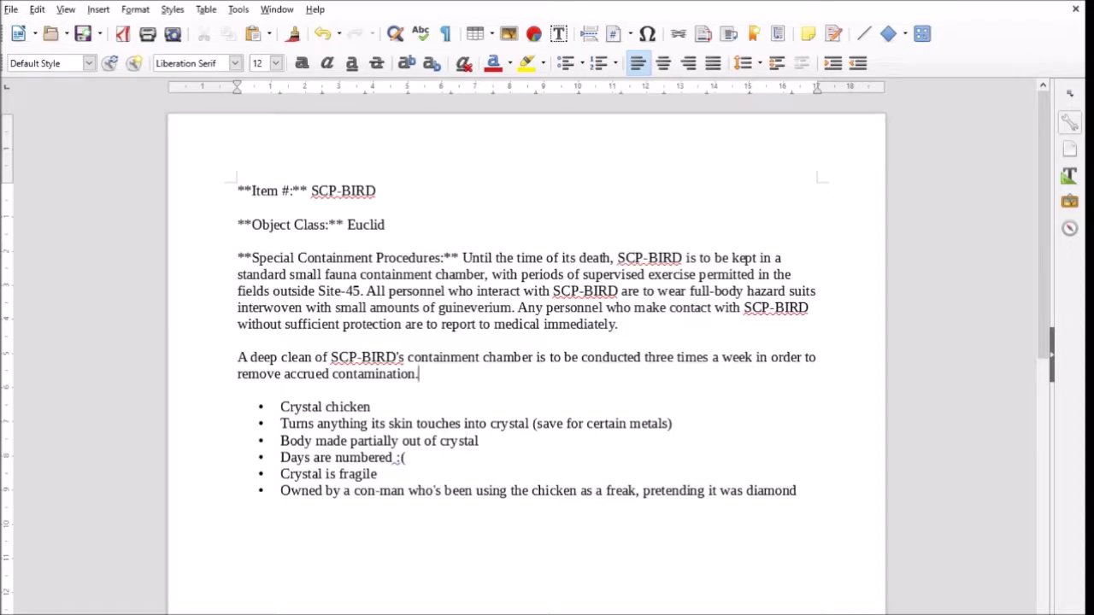
Add 'Twice a day, SCP-BIRD is to be rendered unconscious and fed intravenously' per Nutritional Chart BIRD-1, ending in an em dash.
type("Twice a day,")
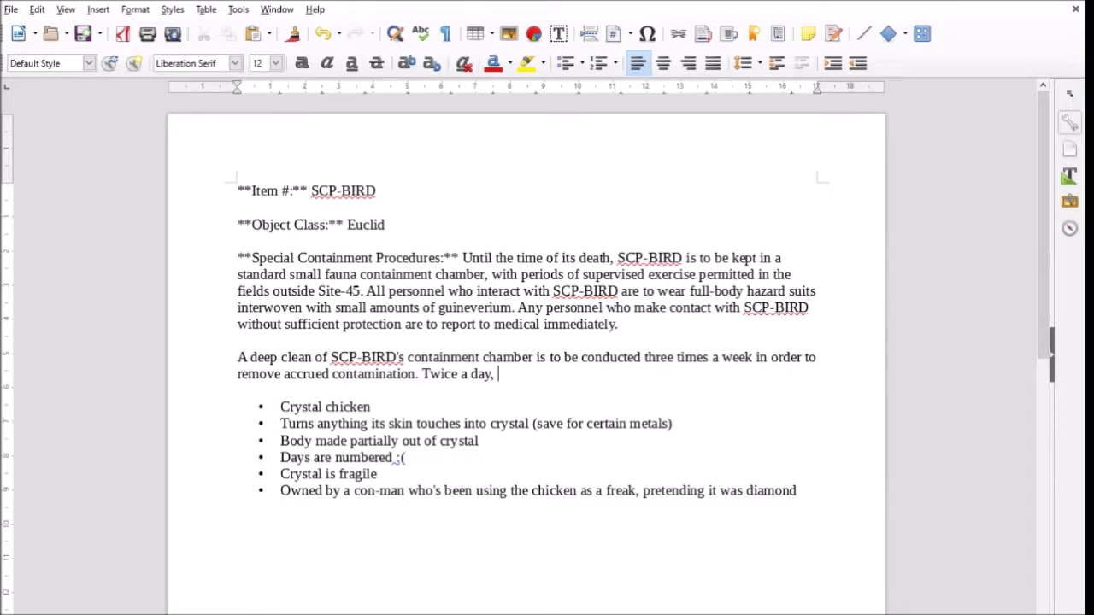
type("SCP-BIRD is to be rend")
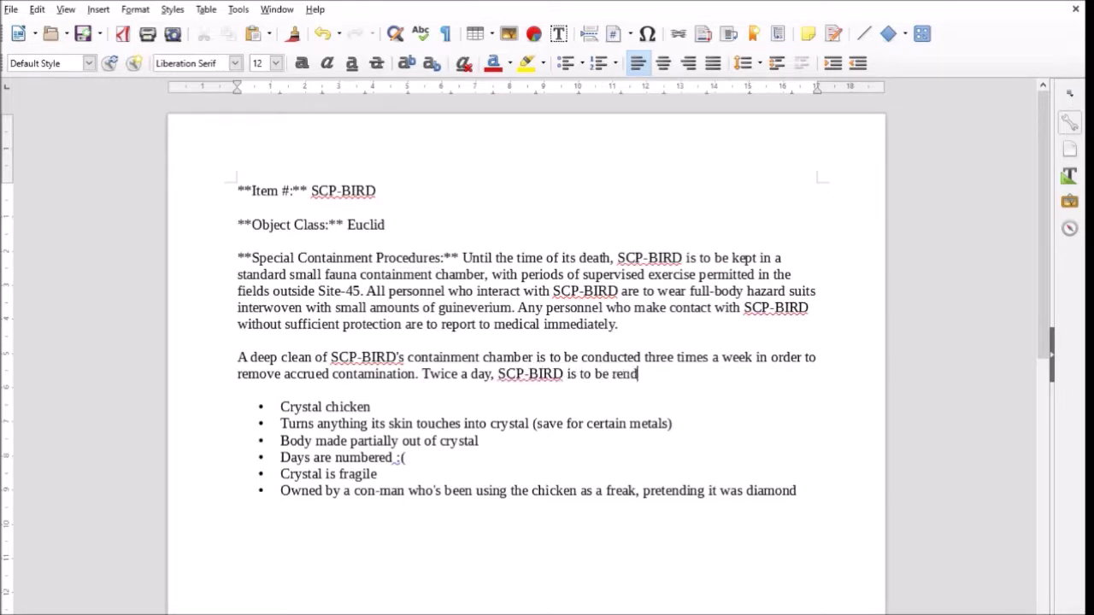
type("ered unconscious and ")
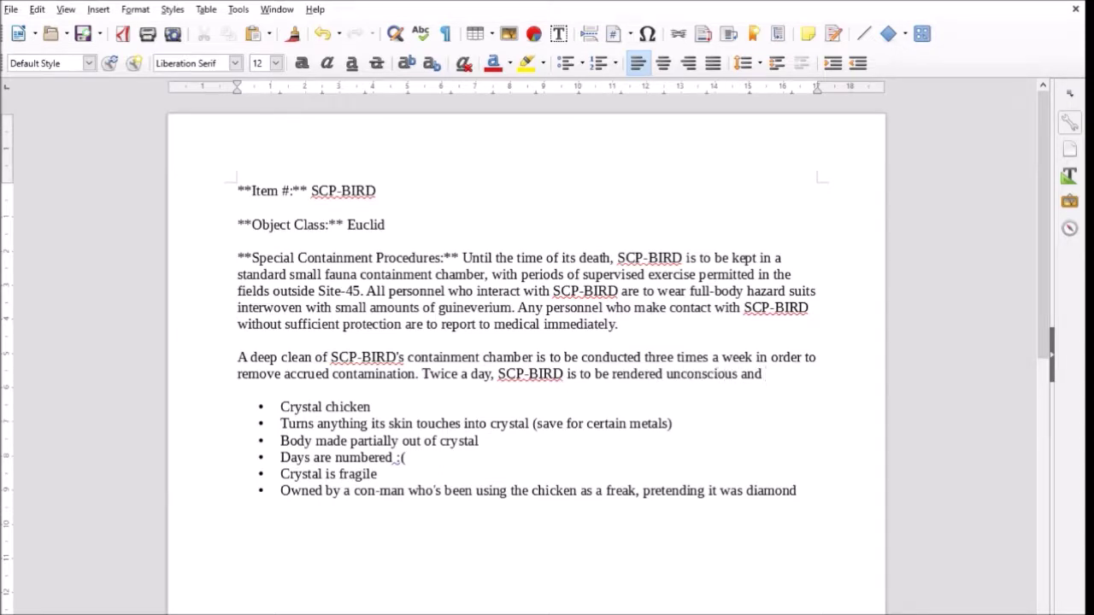
type("fed intravenously")
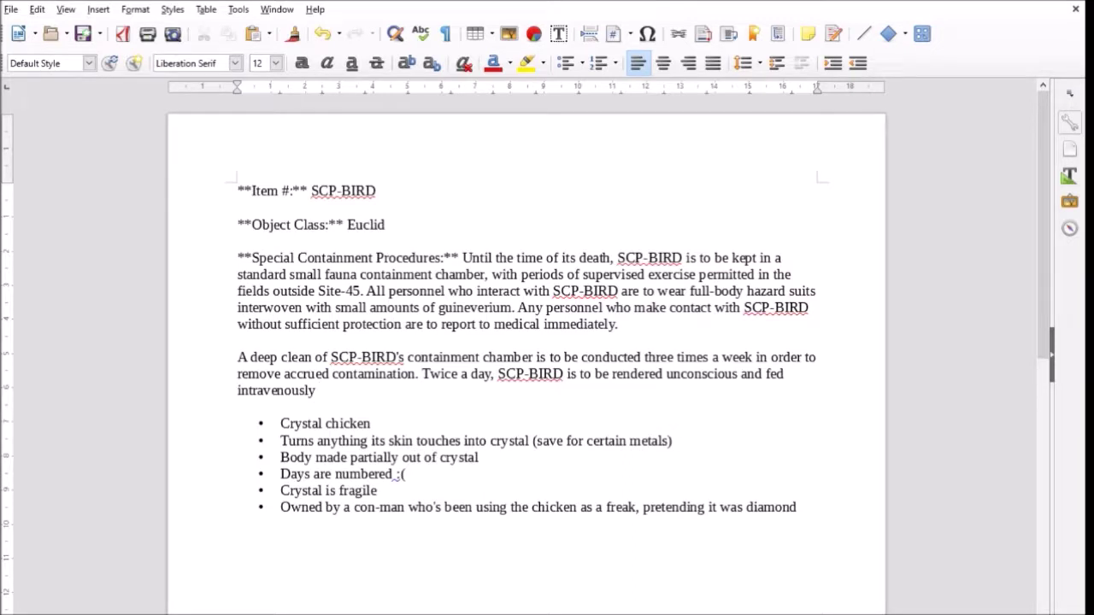
type("in accordance")
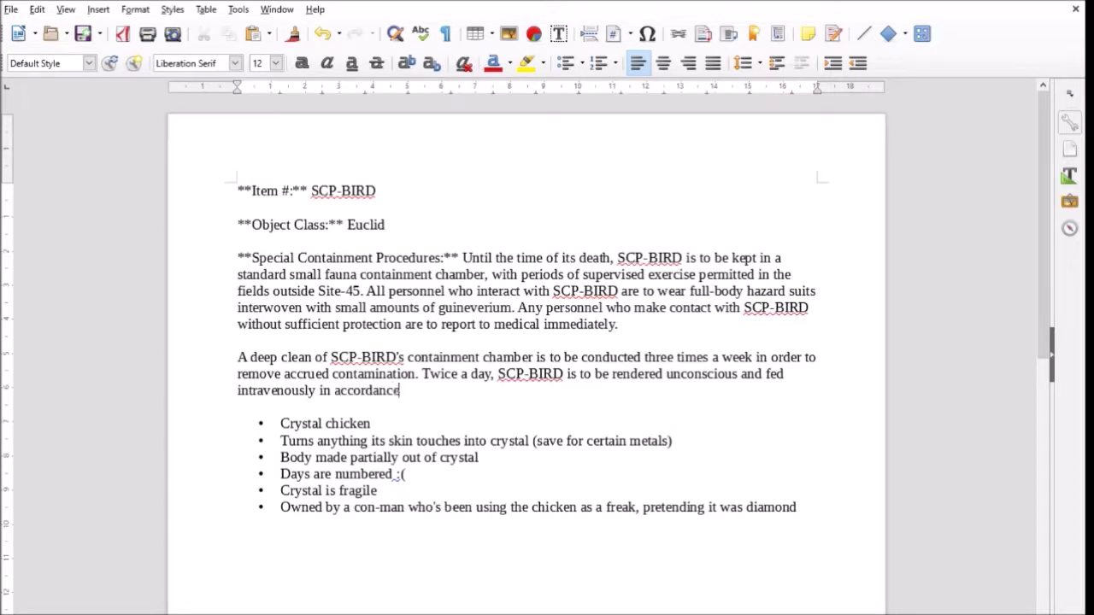
type(" with Nutritional Chart BIRD-1")
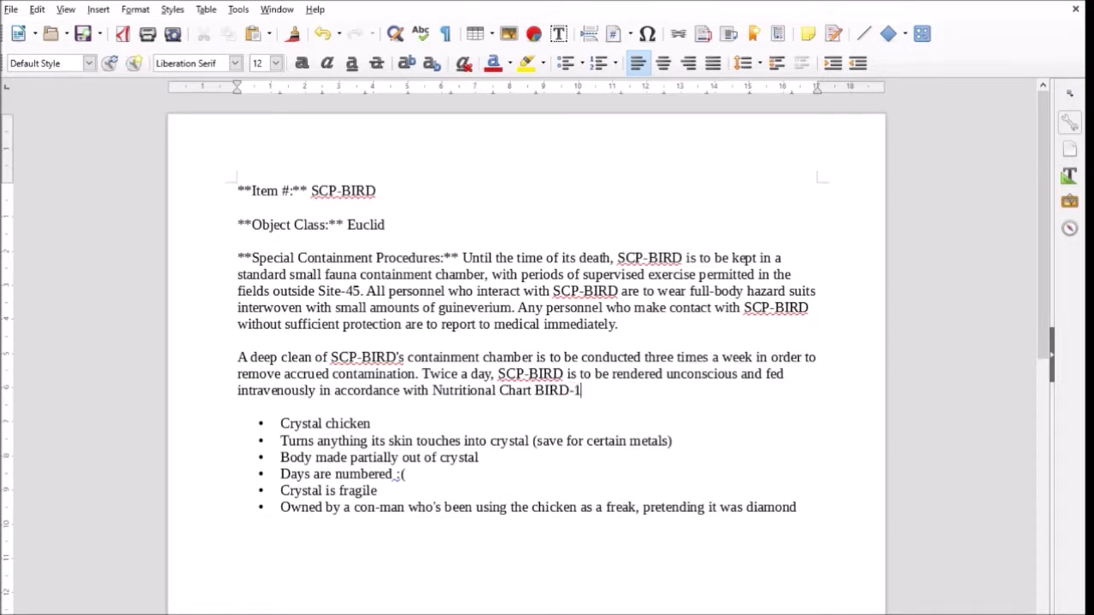
type(".")
key("BackSpace")
key("BackSpace")
type("—")
Continue that care must ensure the equipment never contacts SCP-BIRD's skin at any point during feeding.
type("care is to be taken to")
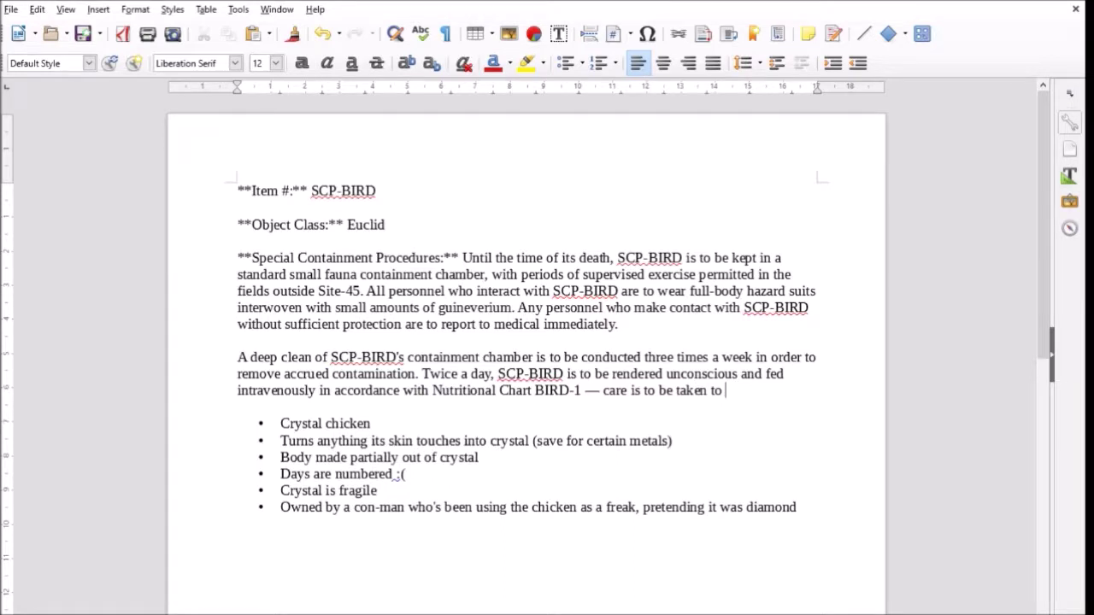
type(" ensure the eq")
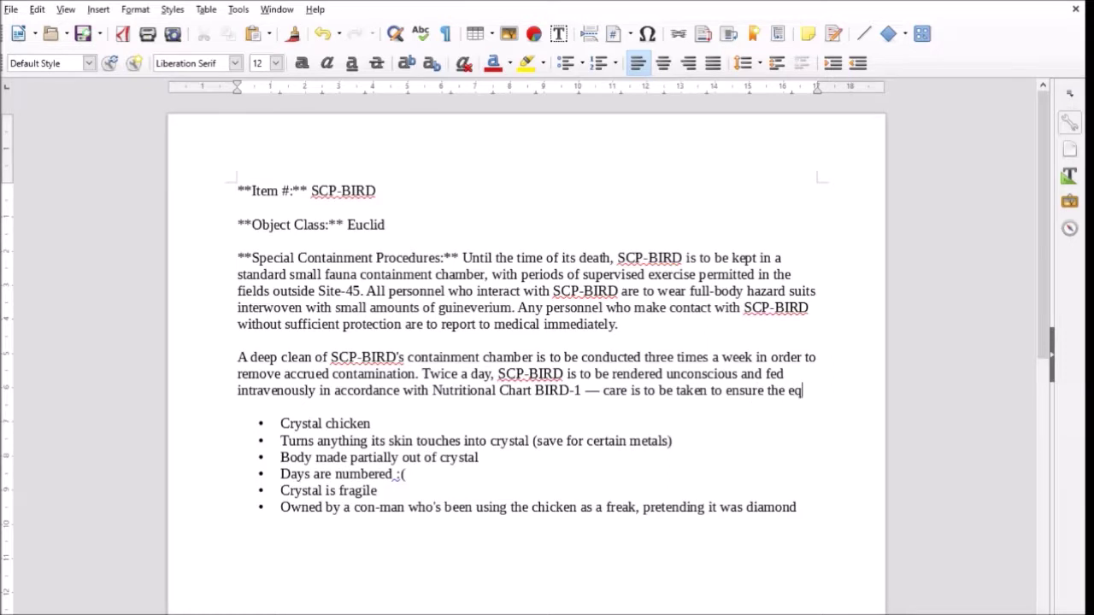
type("uipment does not m")
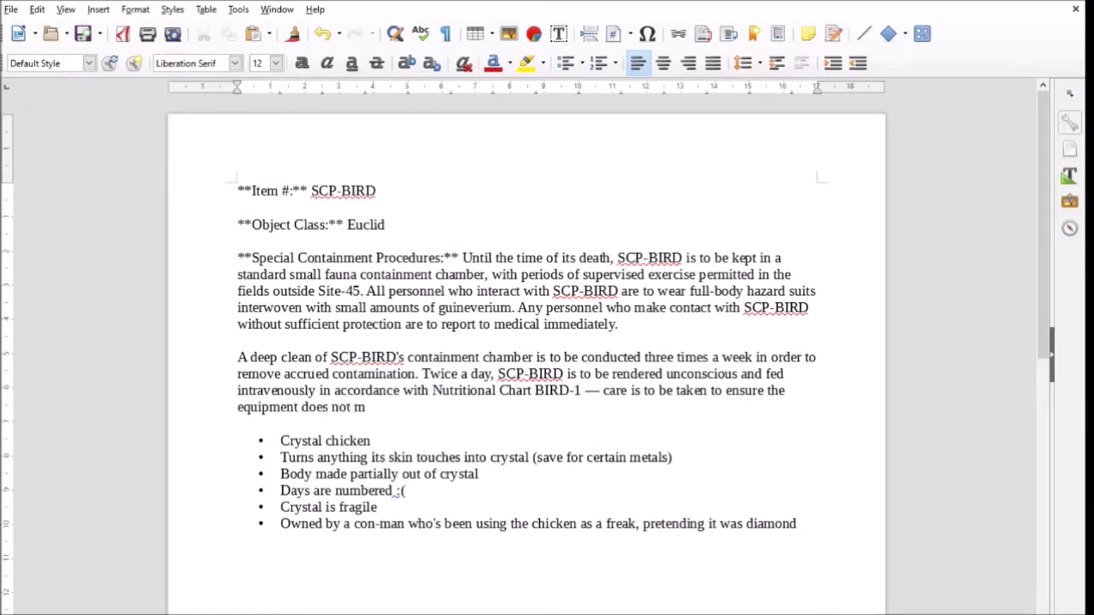
type("ake contact with SCP-BIRD'S")
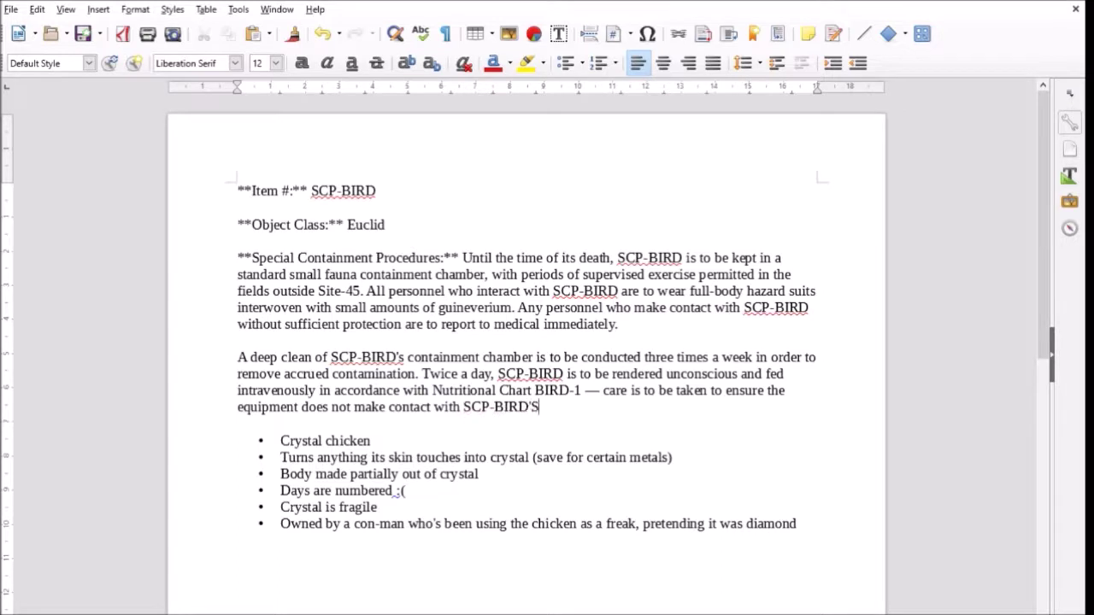
key("BackSpace")
type("s skin at any point during hi")
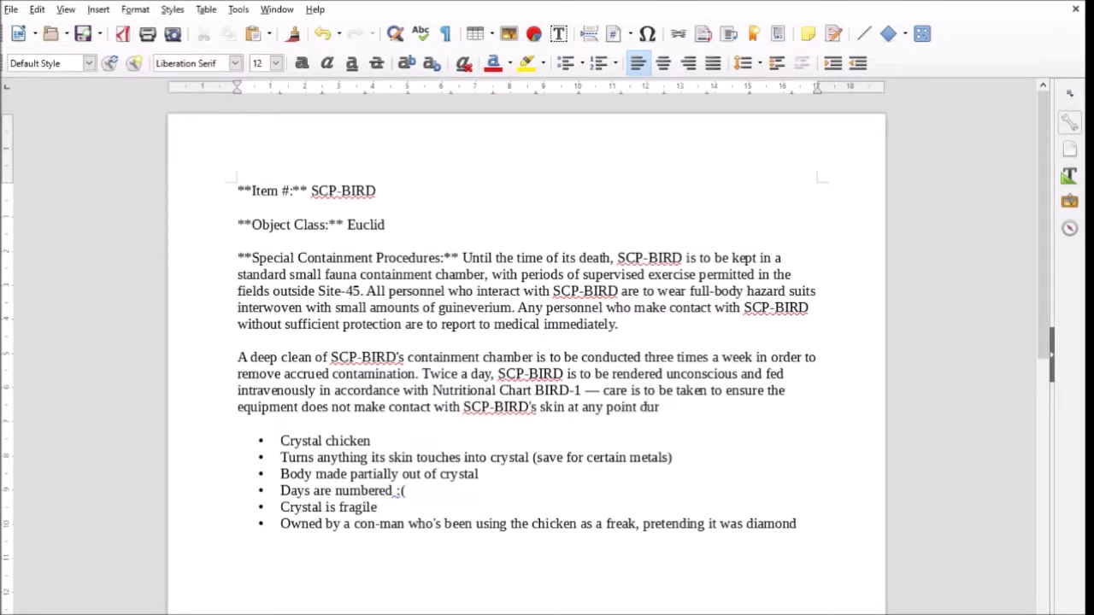
key("BackSpace")
key("BackSpace")
key("BackSpace")
Complete the feeding sentence with 'this process.'.
type("this process.")
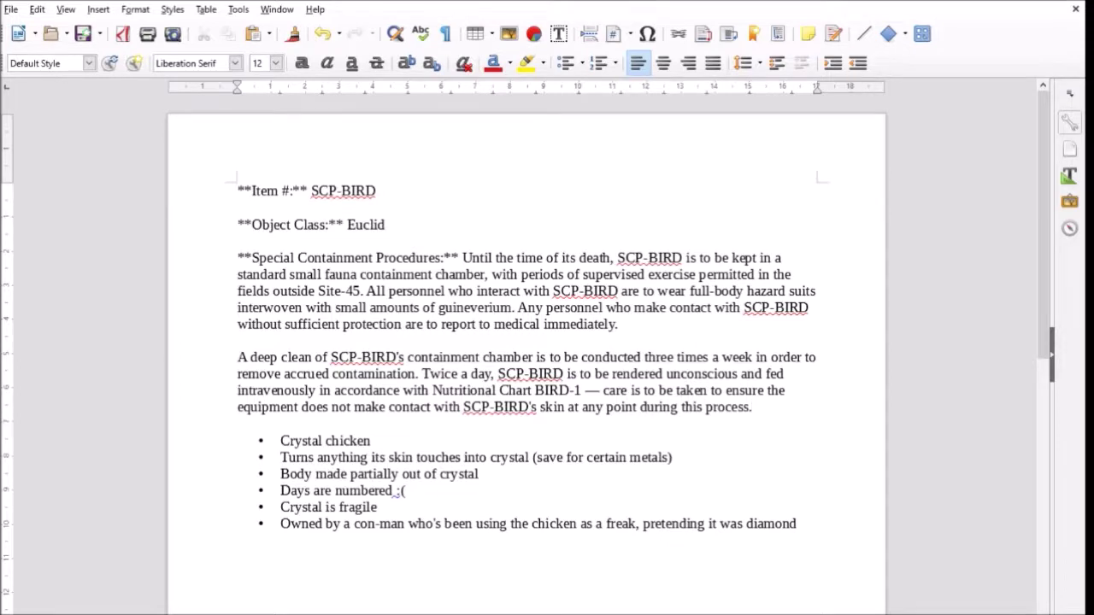
Insert '(All existing guineverium has been retrieved from excavation of SCP-XXXX)' right after 'guineverium'.
left_click(511, 308)
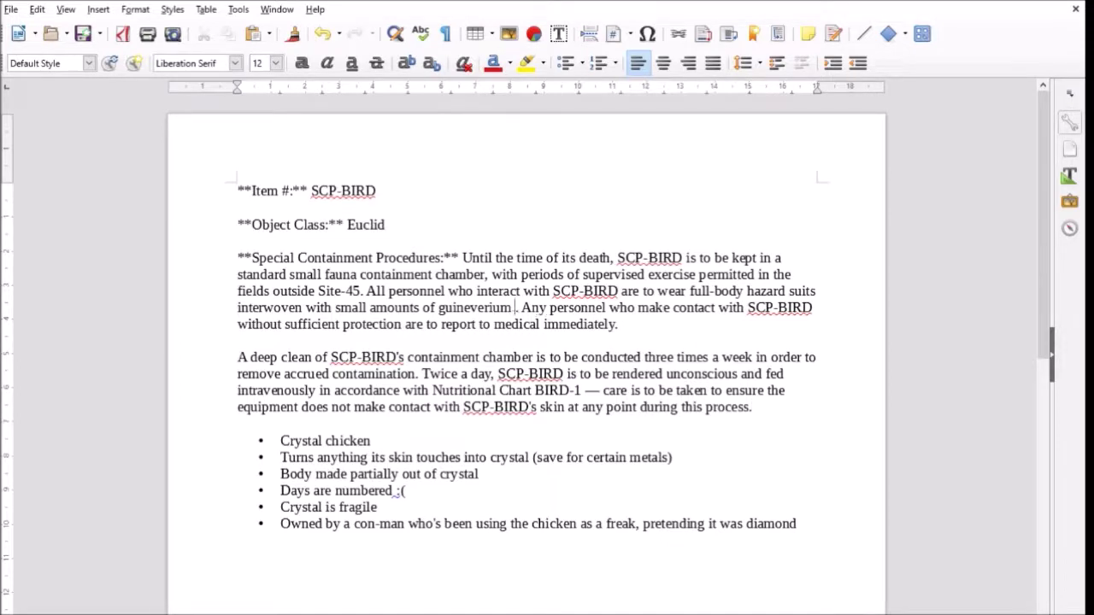
type("(footnote)")
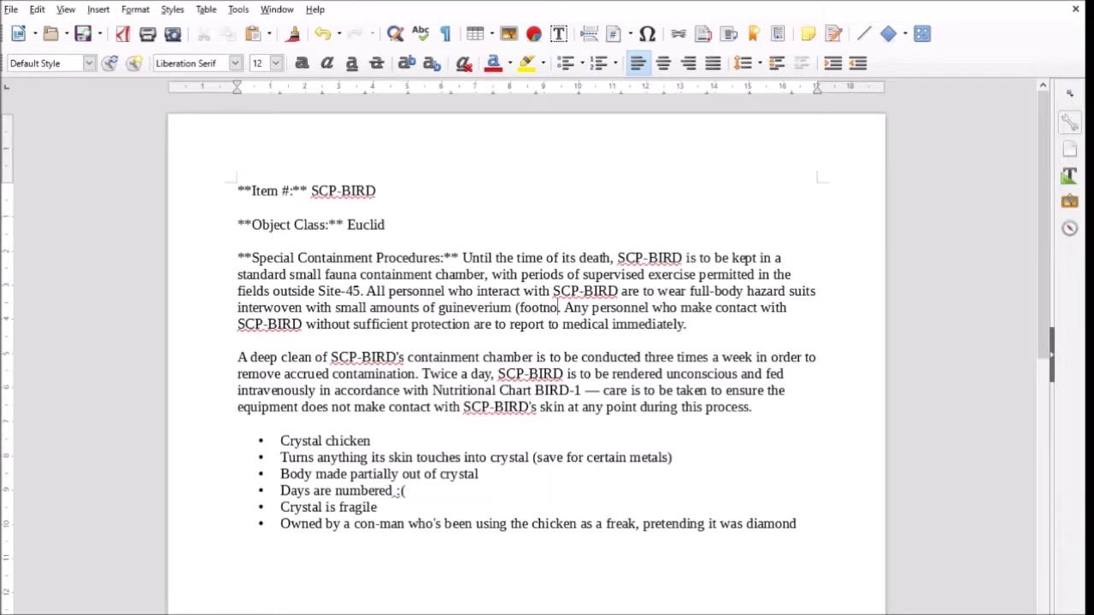
key("BackSpace")
key("BackSpace")
key("BackSpace")
key("BackSpace")
key("BackSpace")
key("BackSpace")
key("BackSpace")
key("BackSpace")
key("BackSpace")
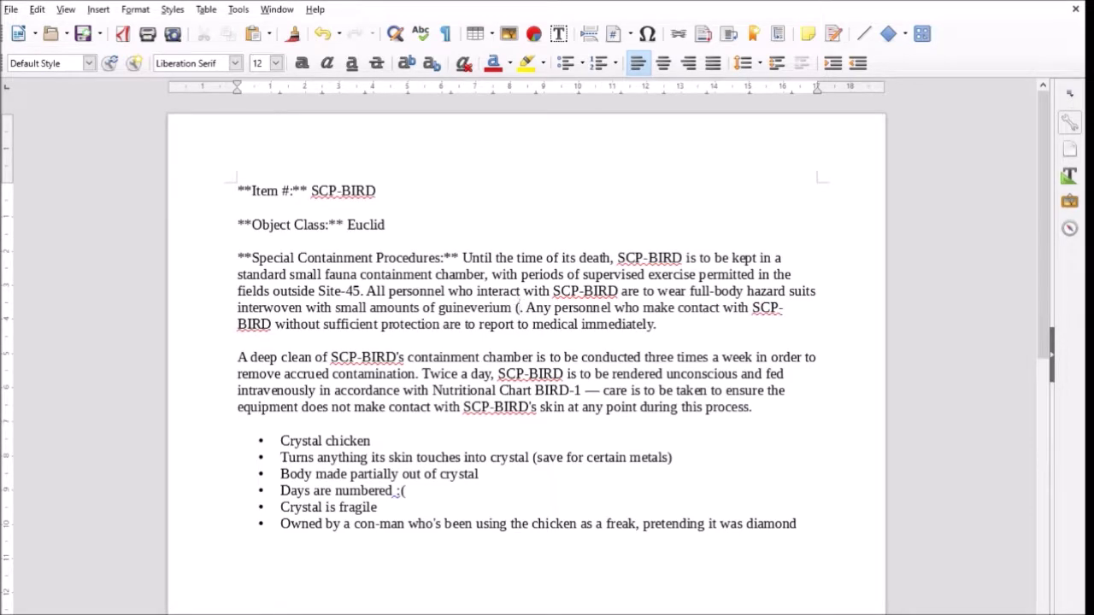
type("All ex.")
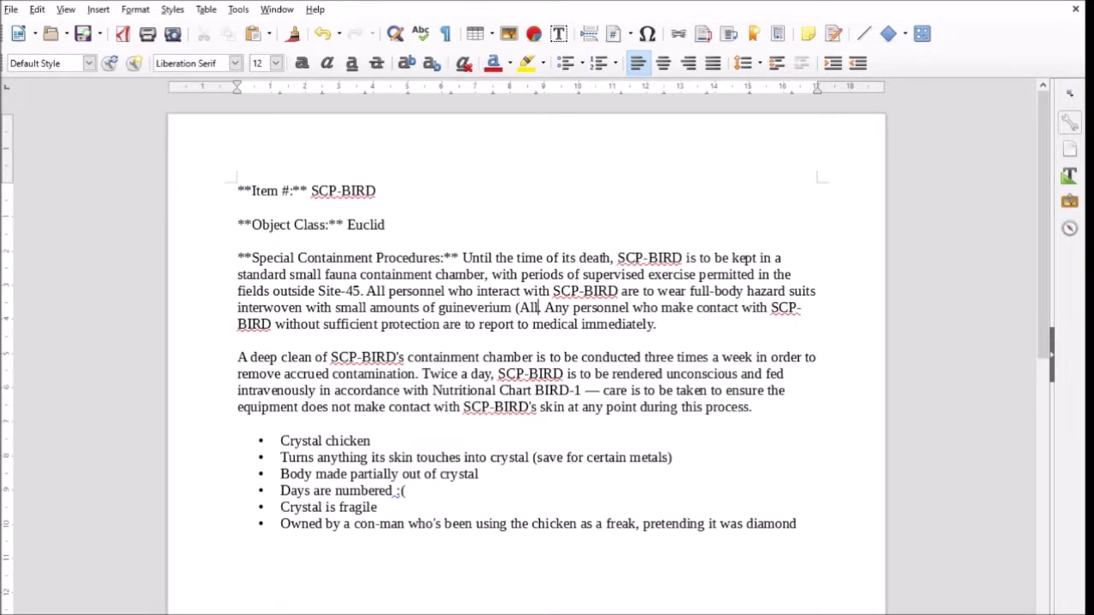
key("BackSpace")
type("isting guinev")
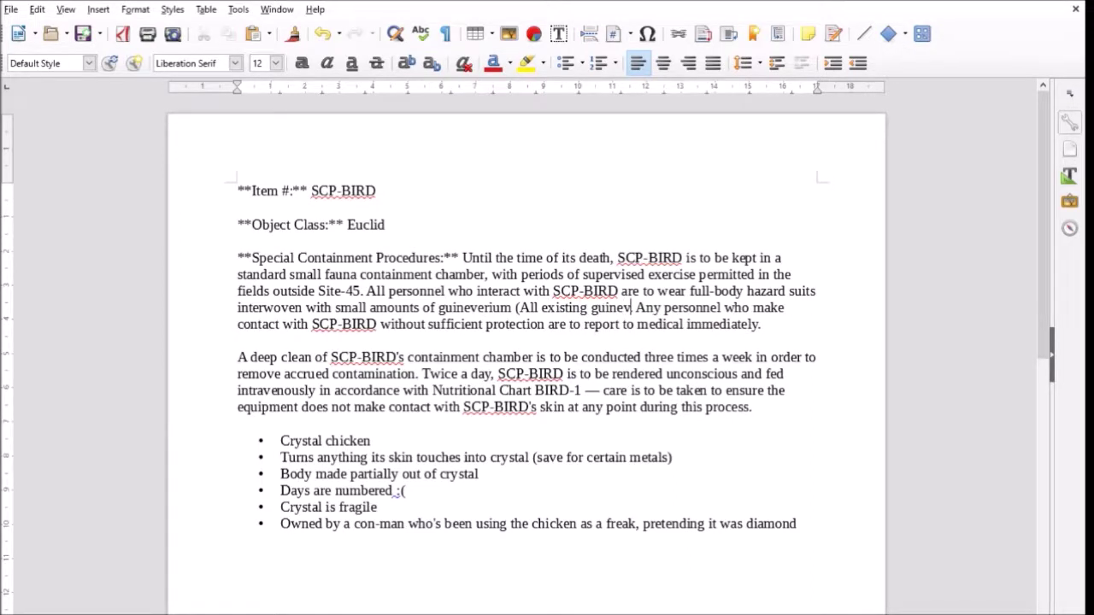
type("erium ")
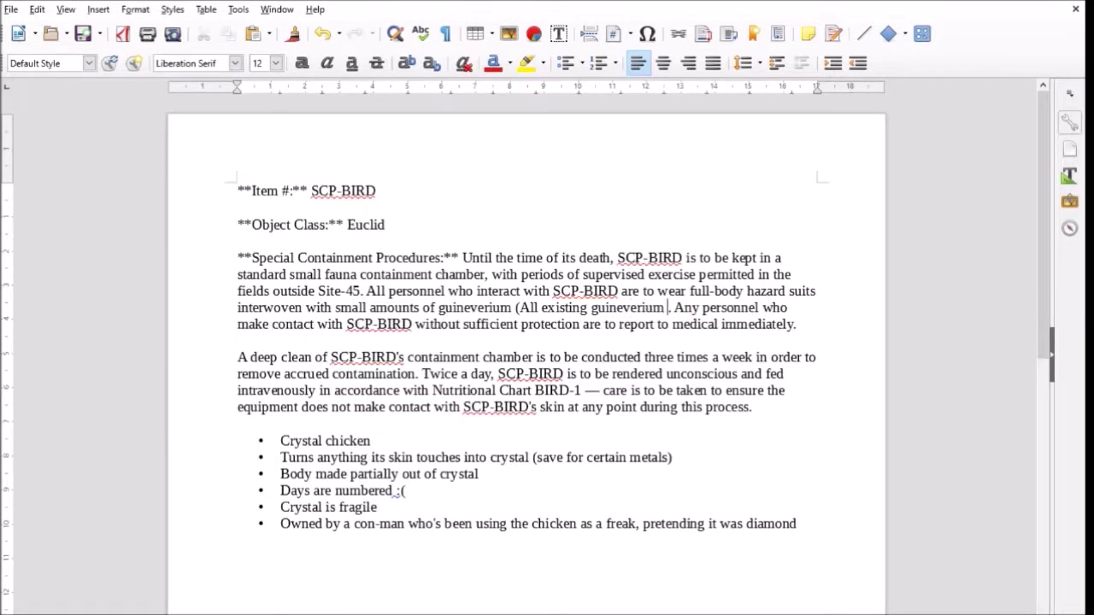
type("has been r")
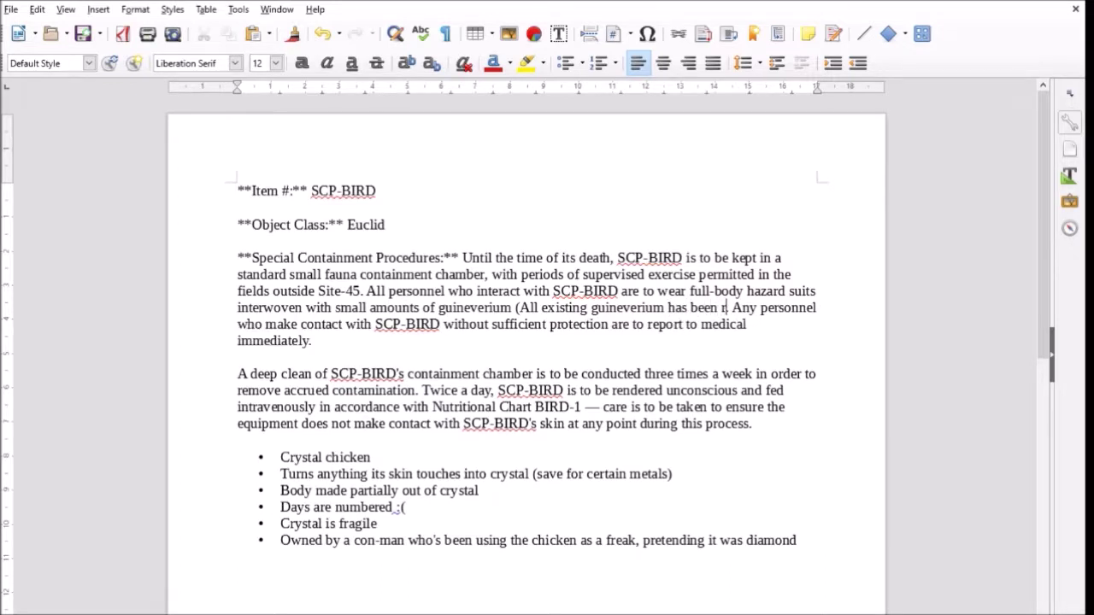
type("etrieved")
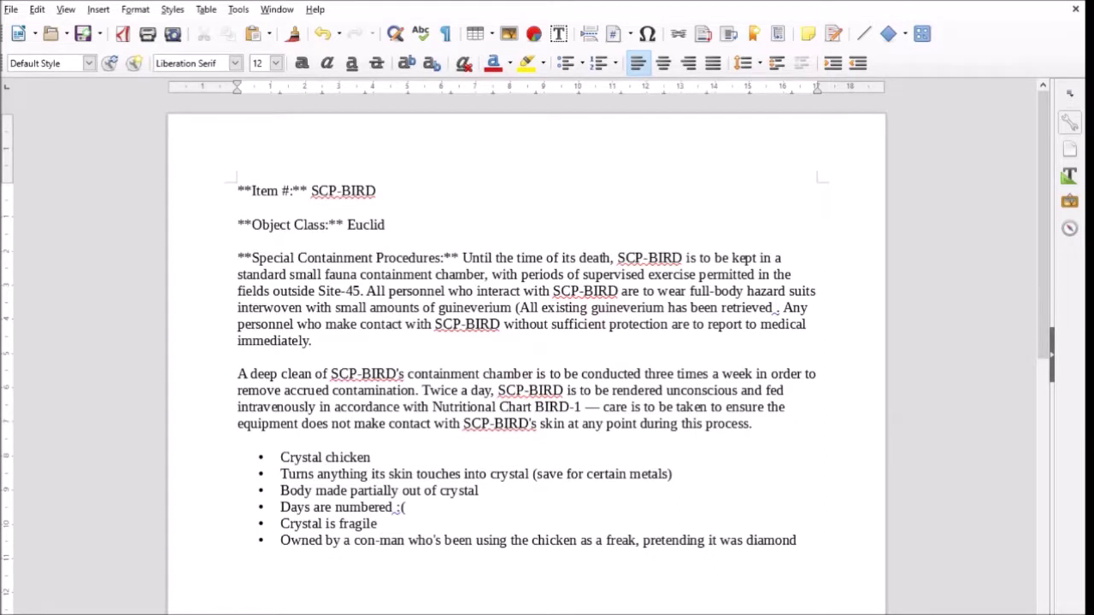
type("from exca")
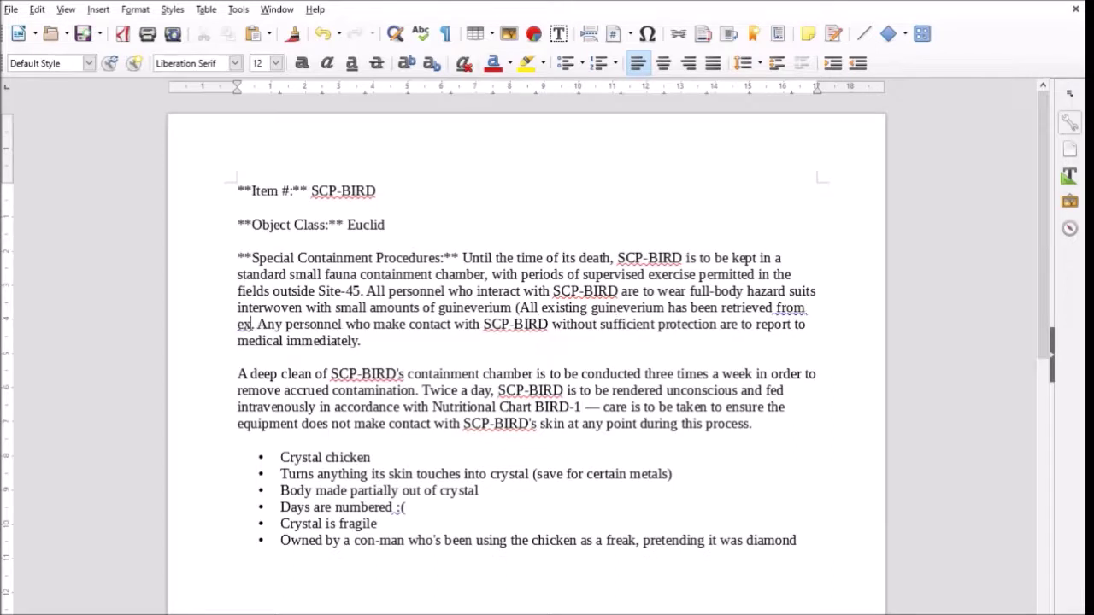
type("vation of SCP-")
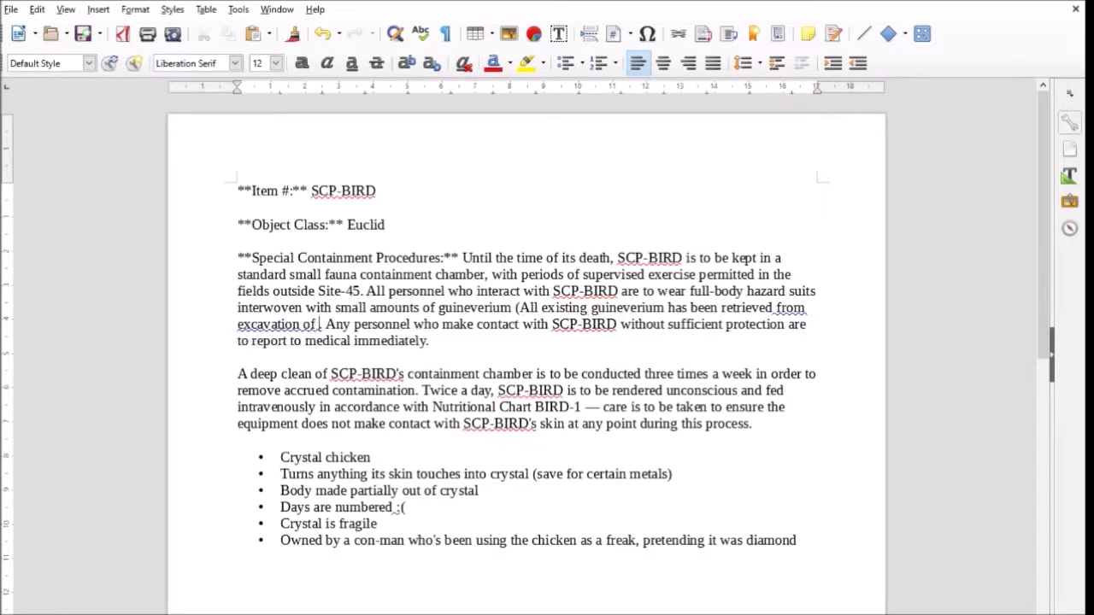
type("XXXX")
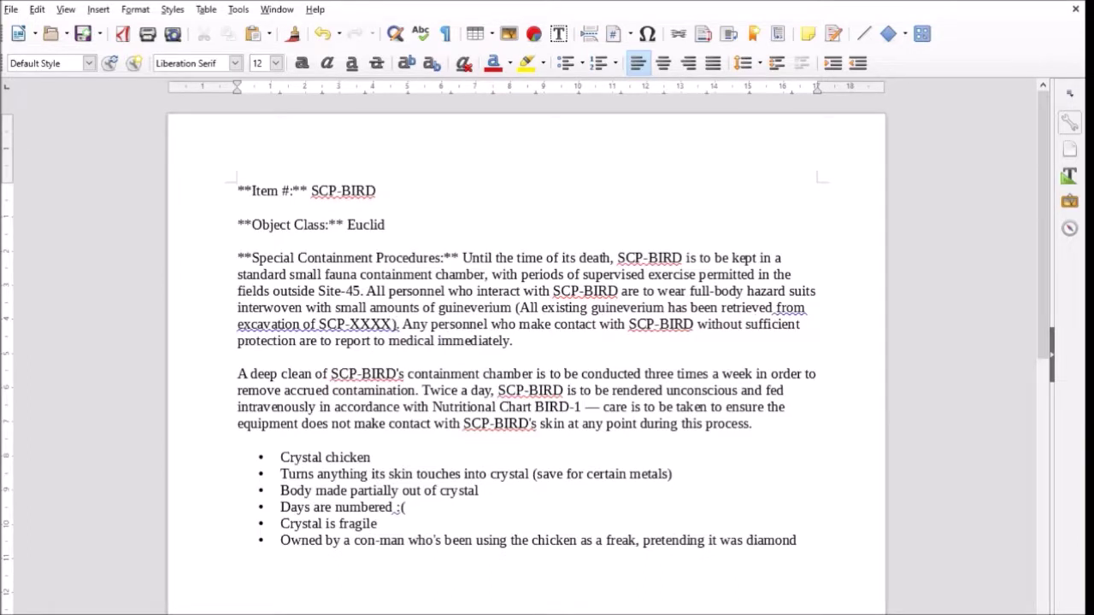
left_click(250, 324)
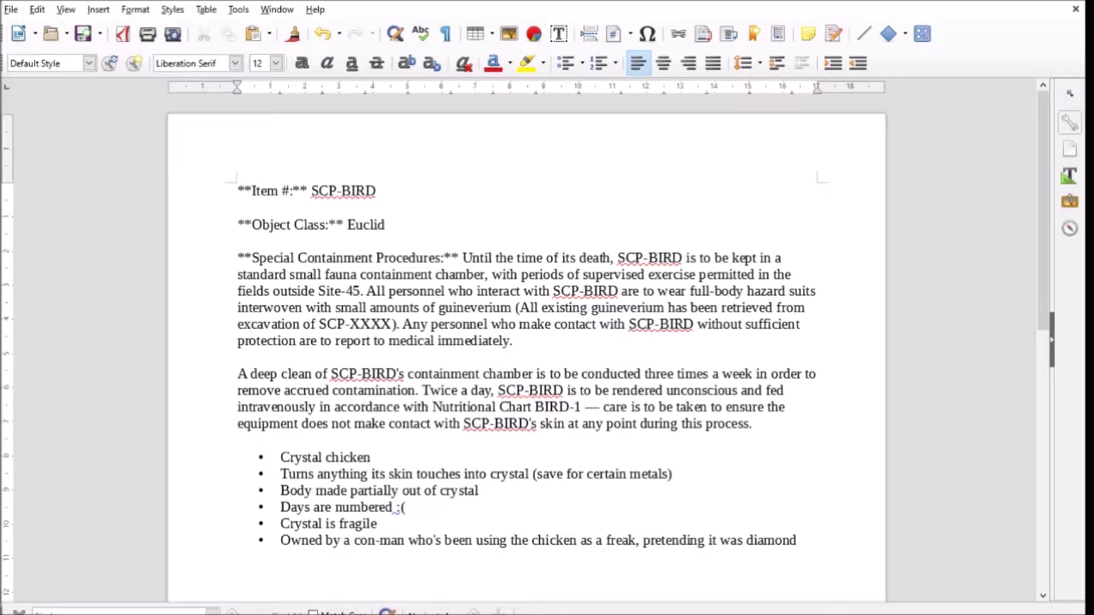
left_click(752, 423)
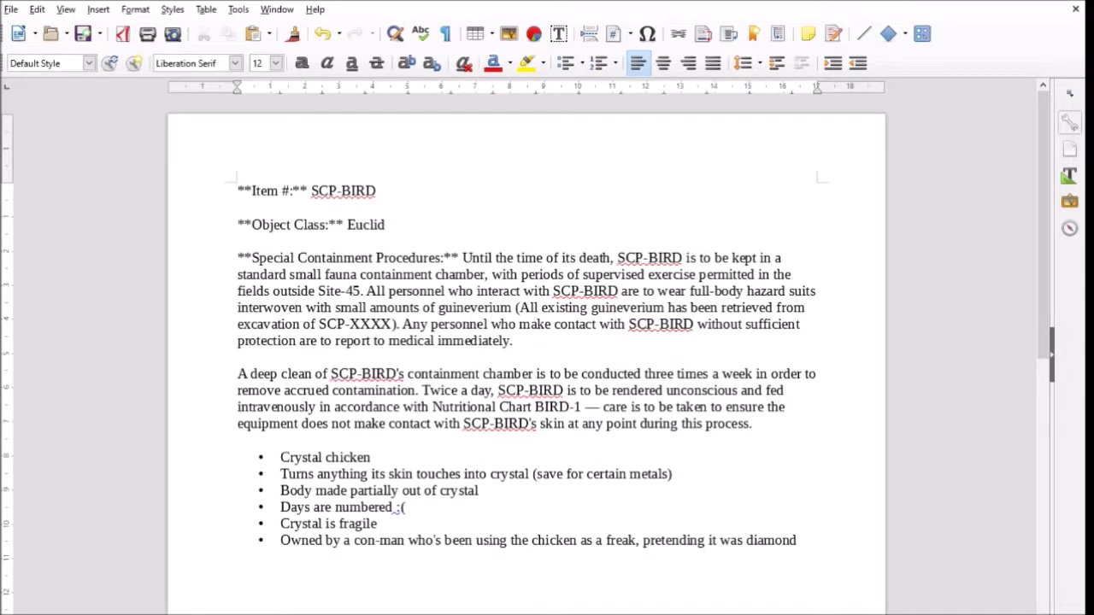
left_click_drag(318, 324, 385, 340)
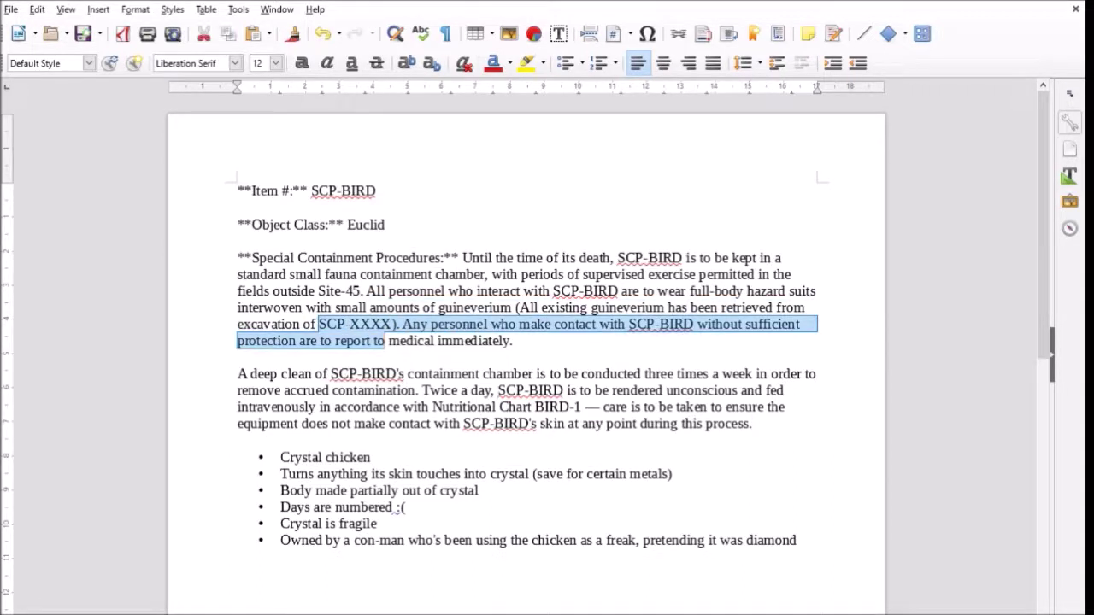
left_click(371, 324)
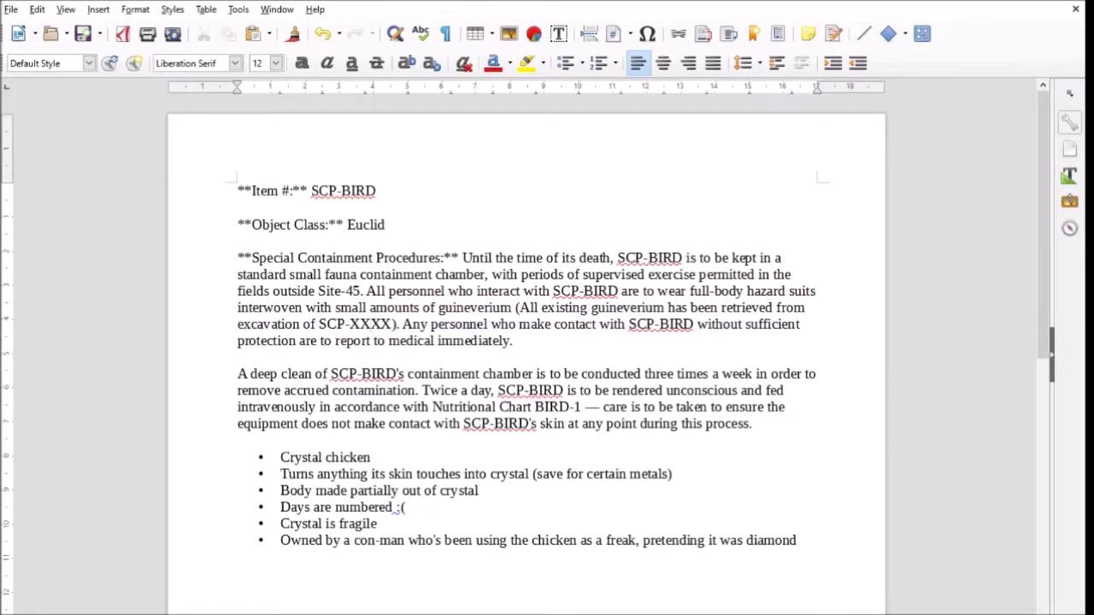